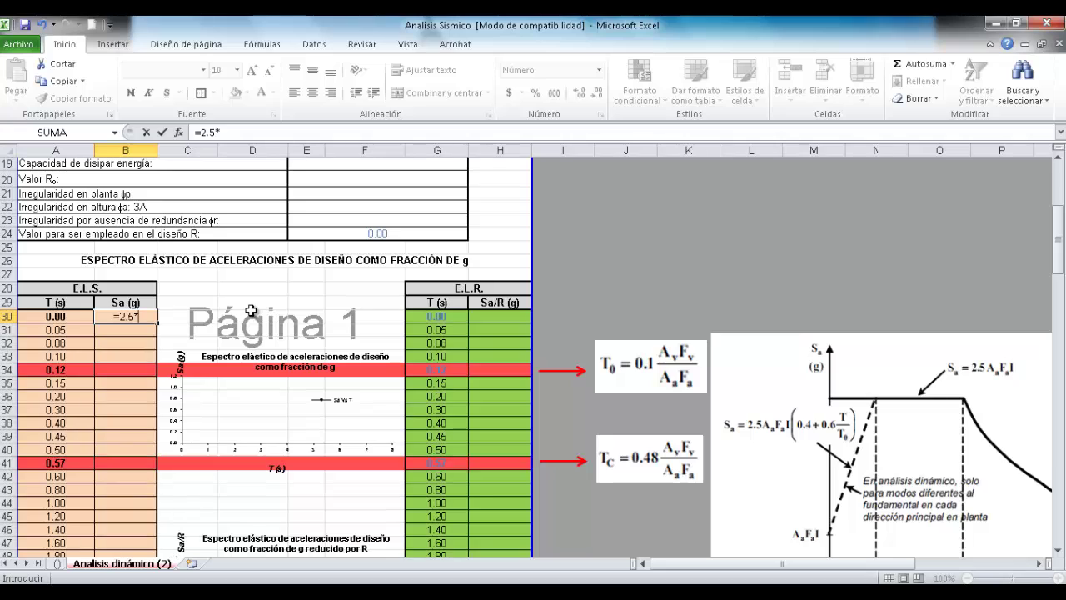
- Complete the Sa formula in B30 as =2.5*D8*D10*D13, using Aa, Fa and the importance coefficient
scroll(251, 310, "up", 5)
left_click(259, 221)
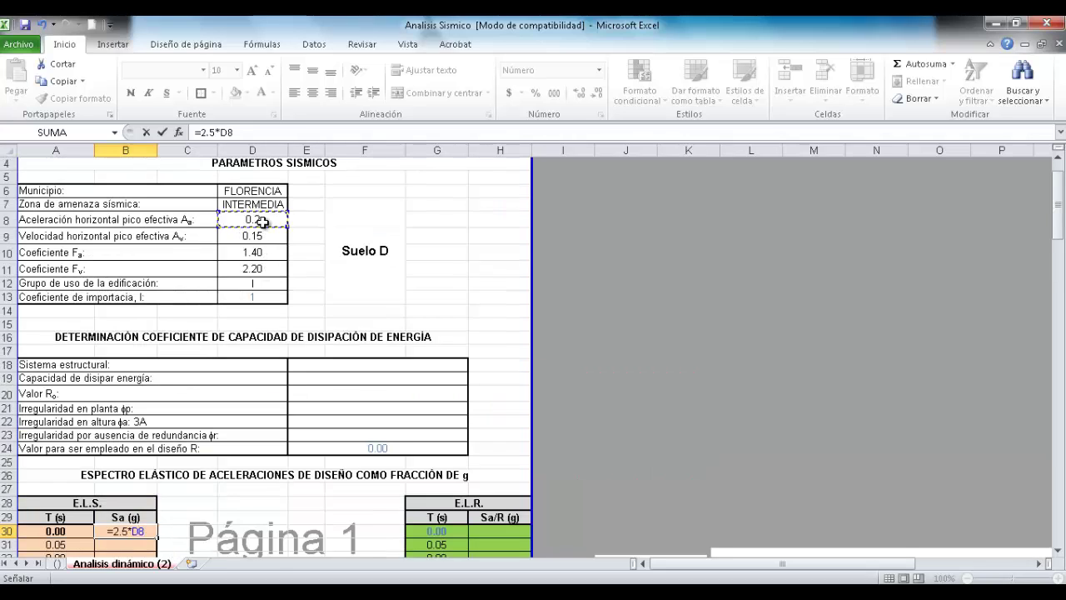
type("*")
left_click(258, 253)
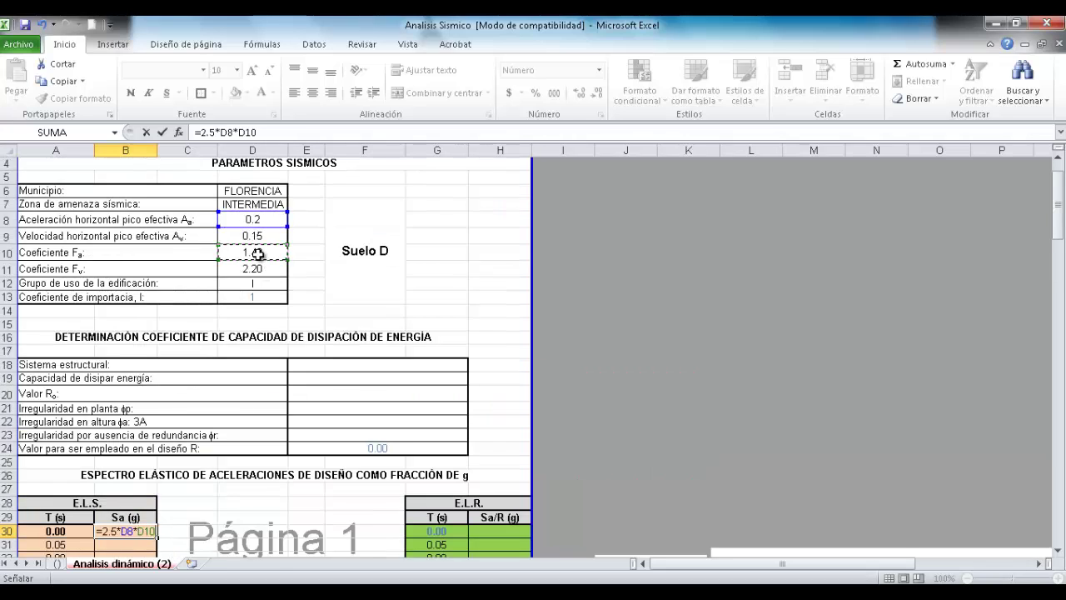
type("*")
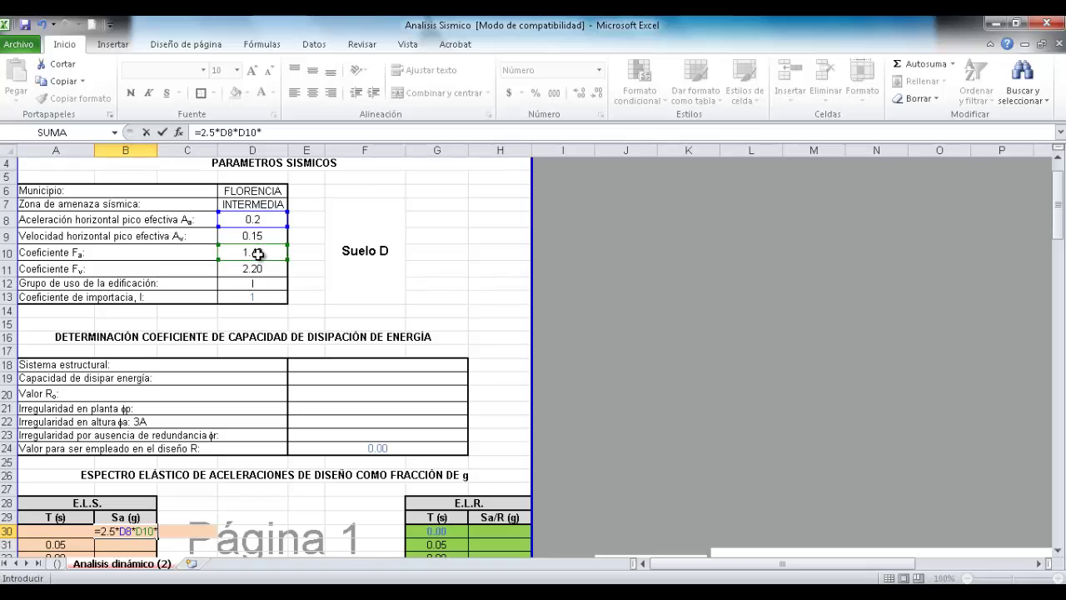
left_click(261, 297)
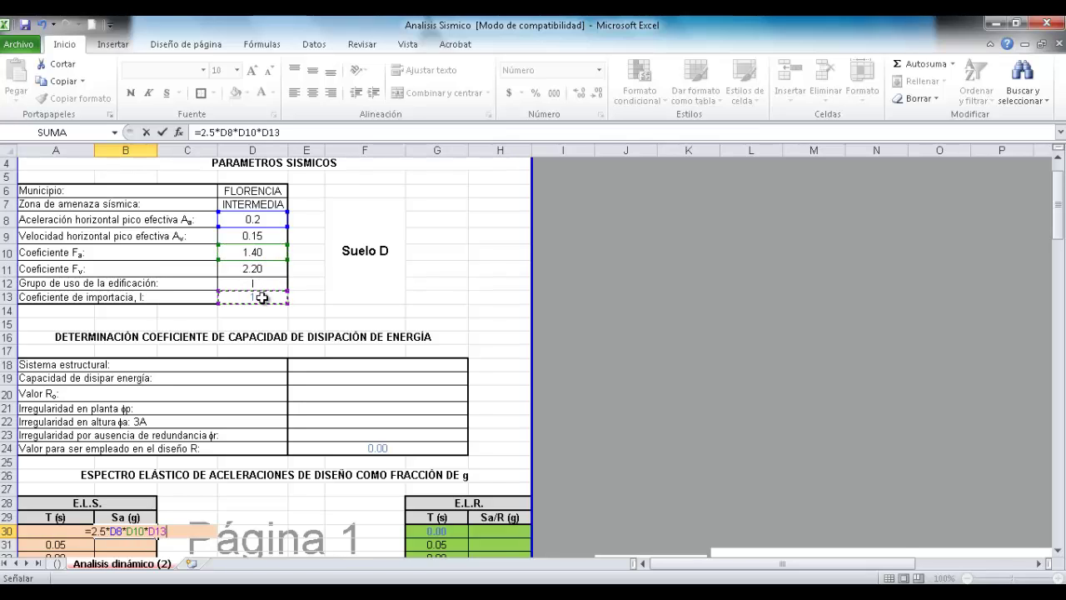
key("Return")
- Make the D8, D10 and D13 references in the B30 formula absolute
scroll(261, 297, "down", 6)
left_click(125, 273)
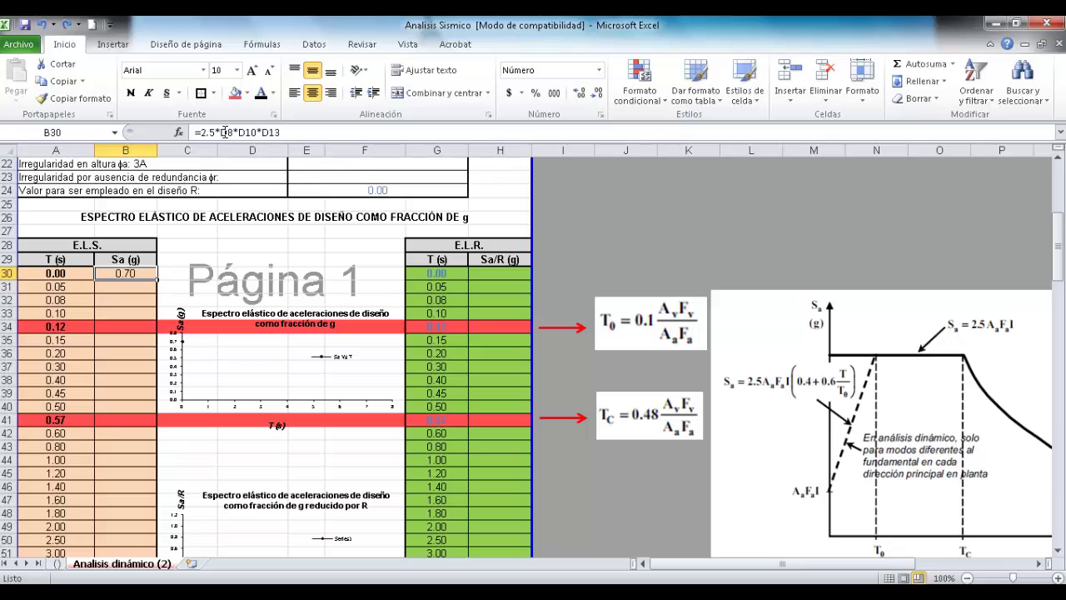
left_click(223, 132)
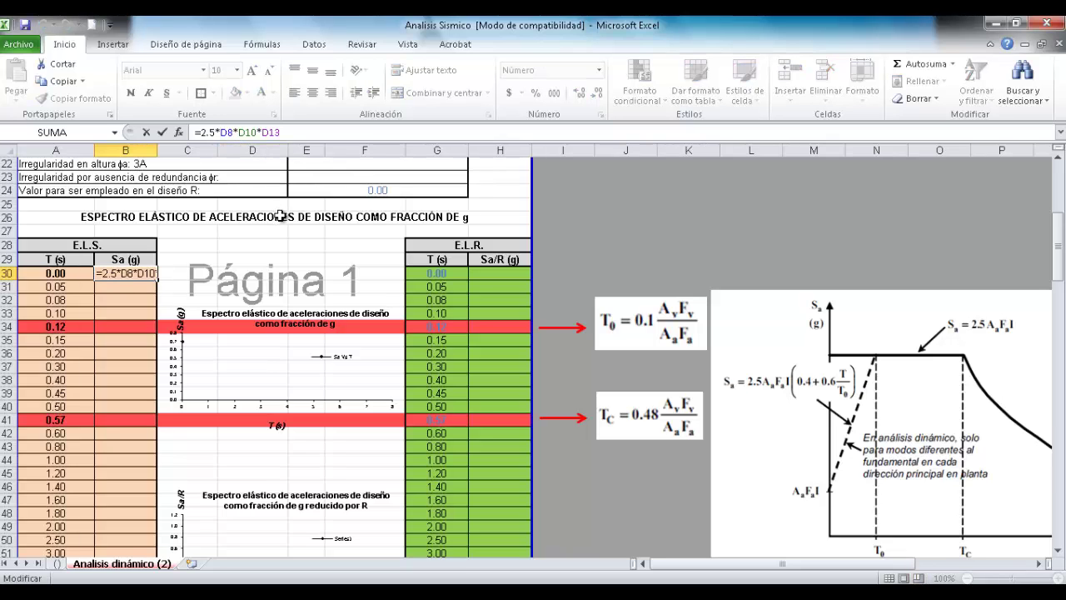
key("F4")
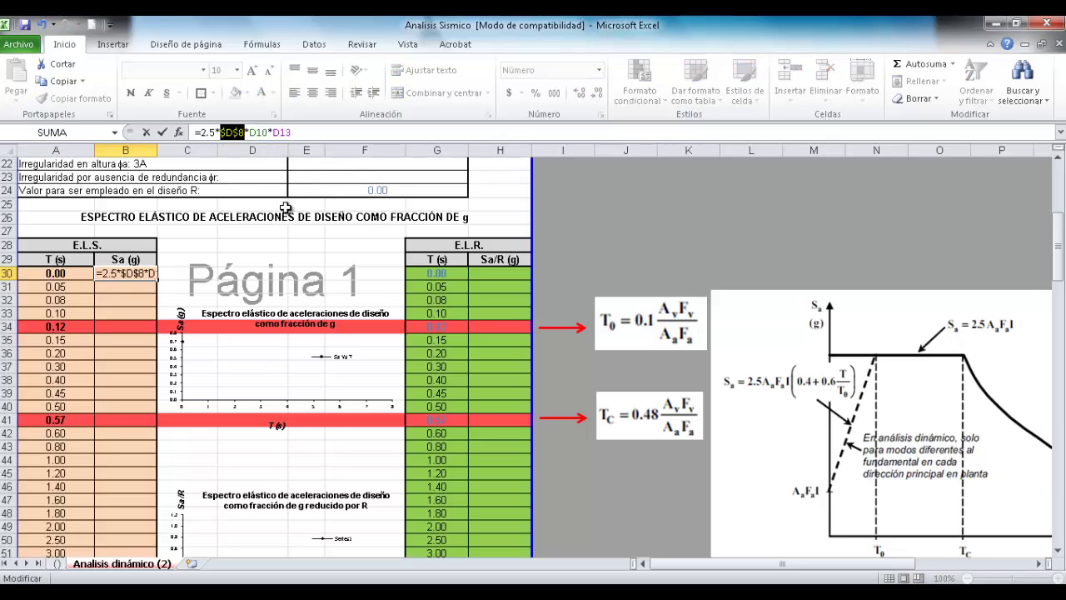
left_click(262, 134)
key("F4")
left_click(288, 132)
key("F4")
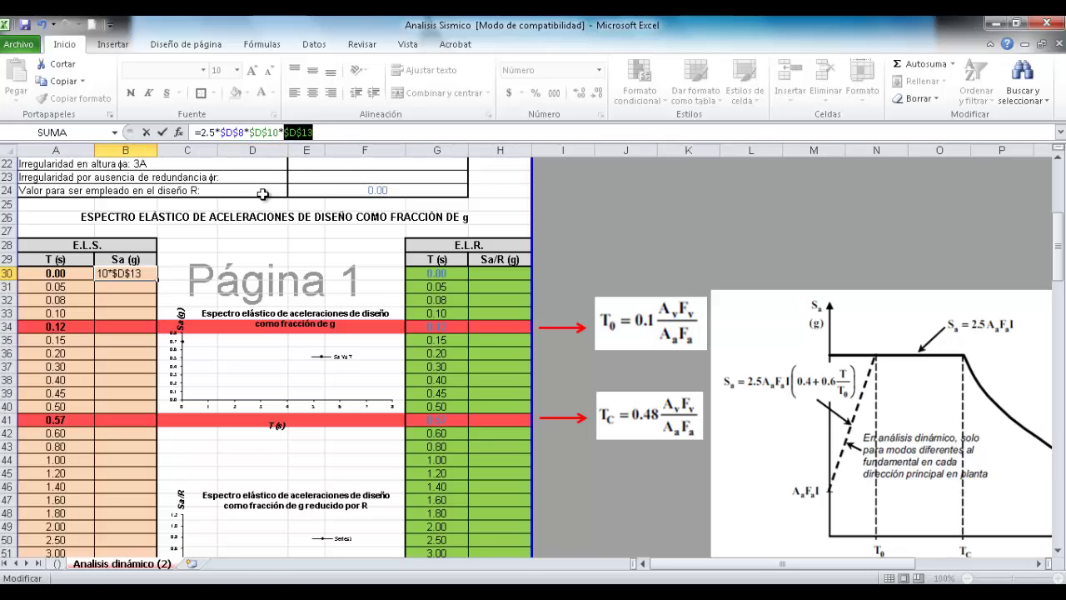
key("Return")
- Fill the B30 formula down the Sa column through B41, the TC period row
left_click(125, 273)
left_click_drag(157, 280, 153, 421)
scroll(824, 487, "down", 1)
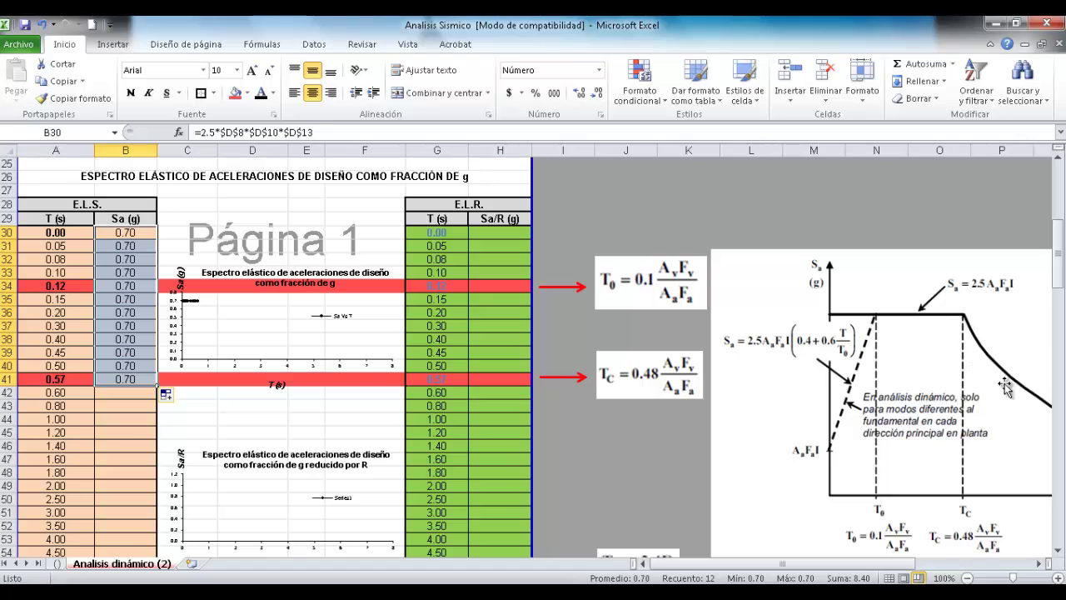
- Enter =1.2*D9*D11*D13 in B42 as the numerator of the descending-branch Sa formula
left_click_drag(881, 564, 936, 568)
scroll(886, 406, "up", 1, "ctrl")
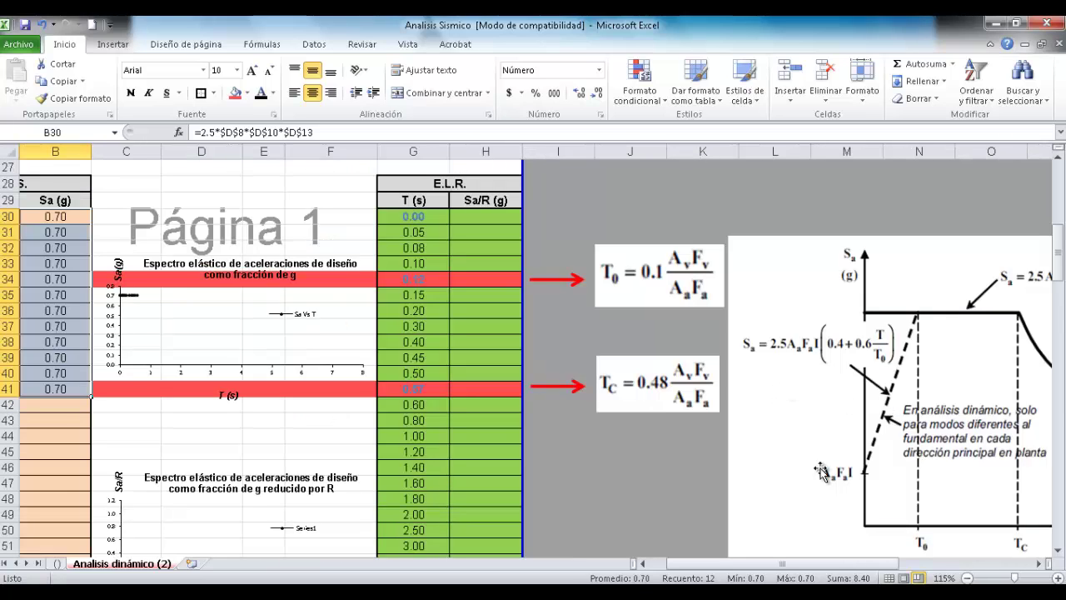
left_click_drag(812, 567, 879, 567)
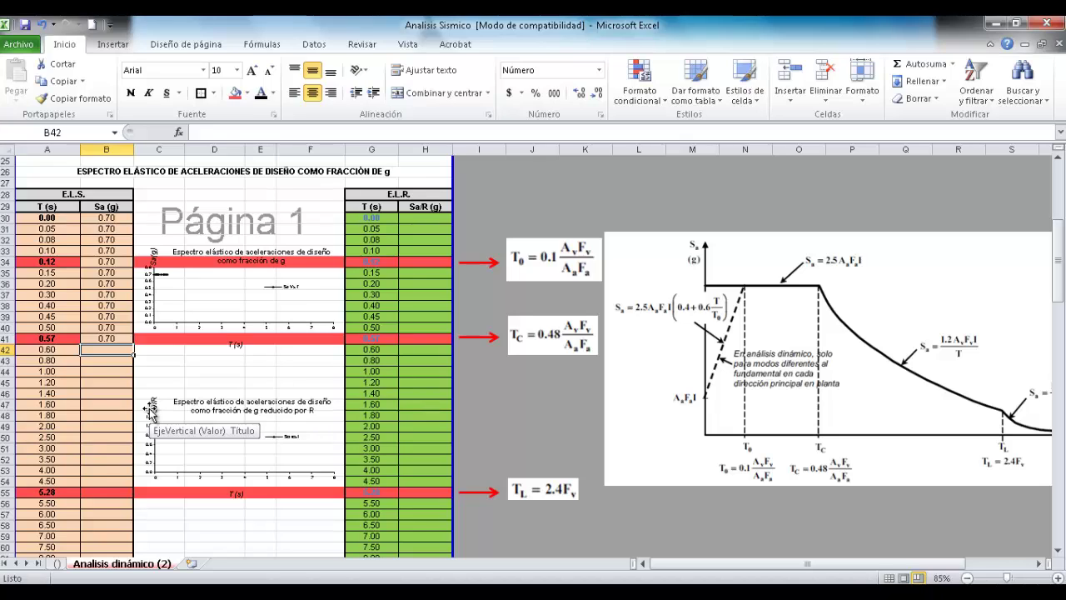
type("=")
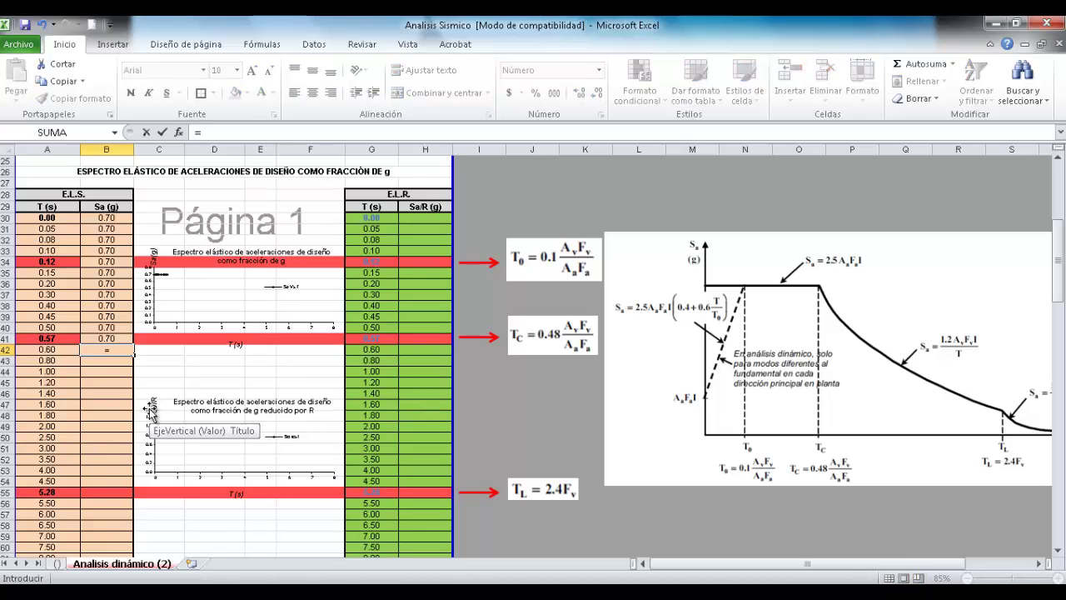
type("1.2*")
scroll(150, 354, "up", 8)
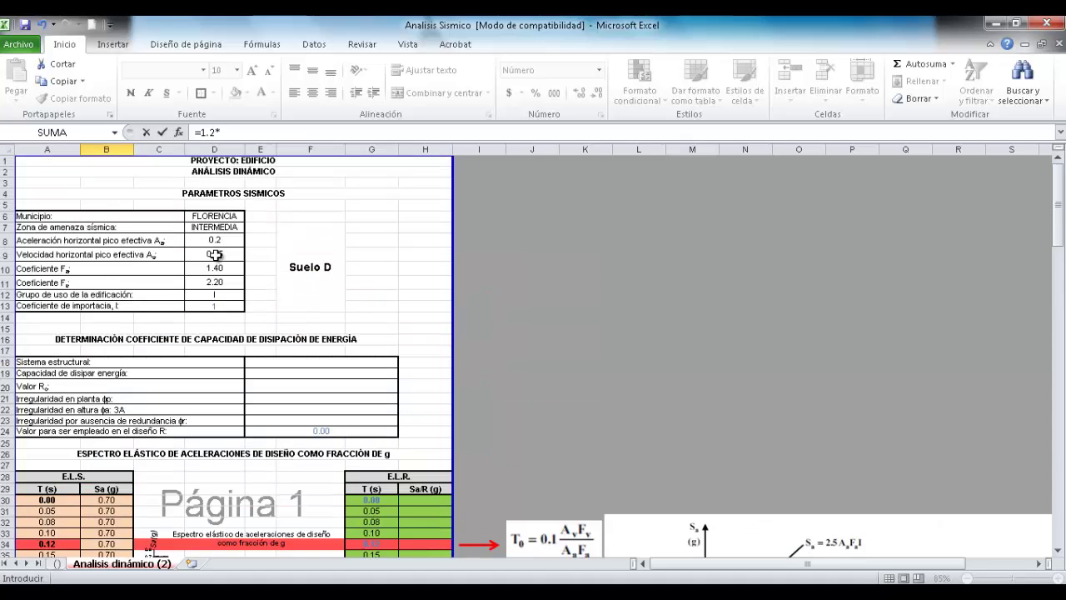
left_click(214, 254)
left_click(217, 282)
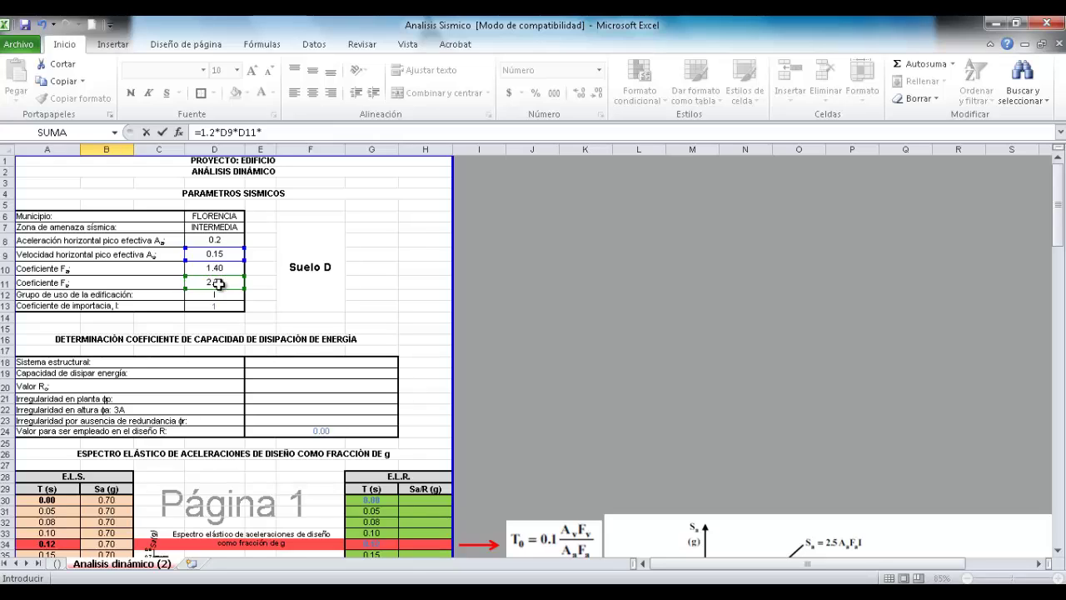
left_click(223, 304)
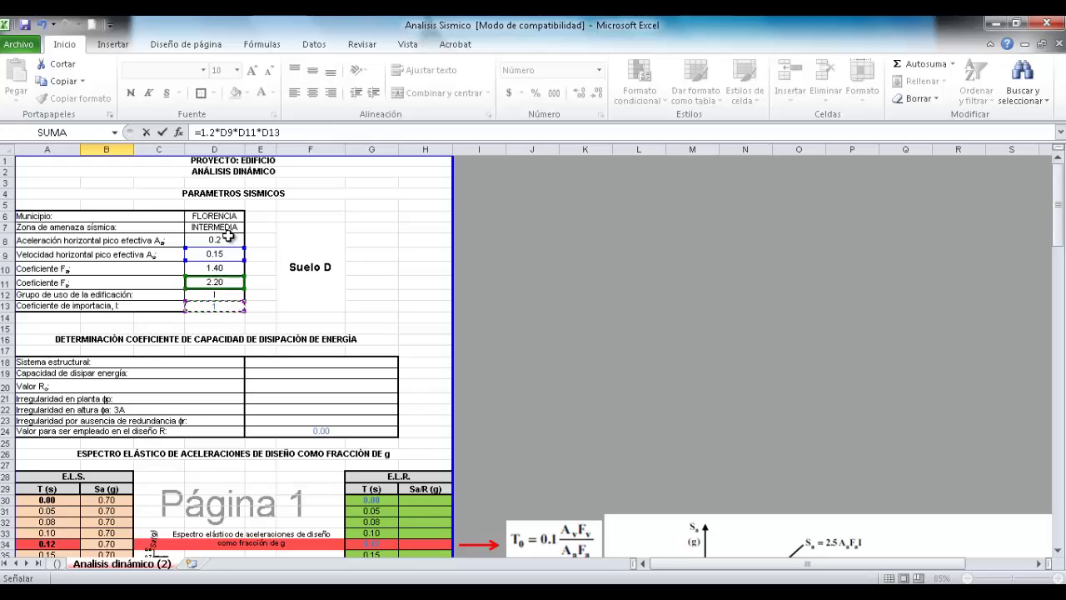
- Make the D9, D11 and D13 references in the B42 formula absolute
left_click(228, 133)
key("F4")
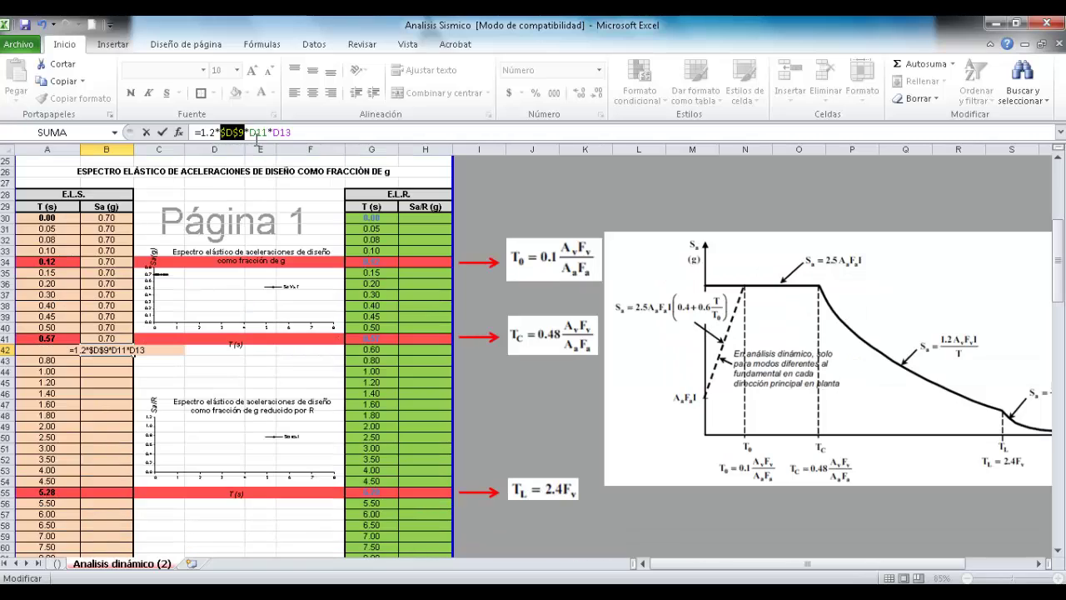
left_click(264, 133)
key("F4")
left_click(293, 133)
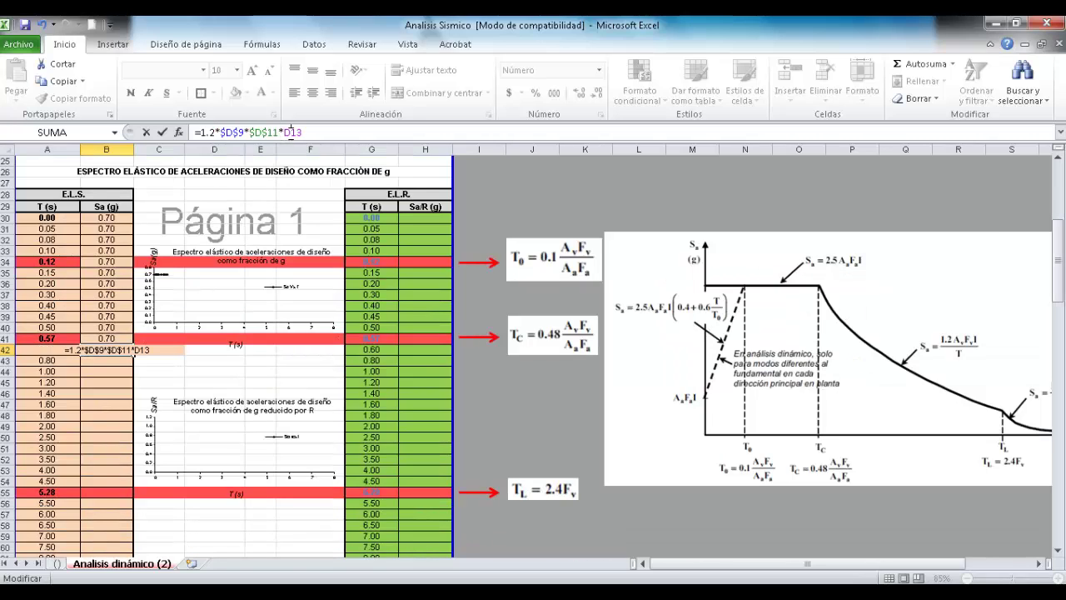
key("F4")
- Divide the B42 formula by the period in A42 and fill it down through B55
type("/")
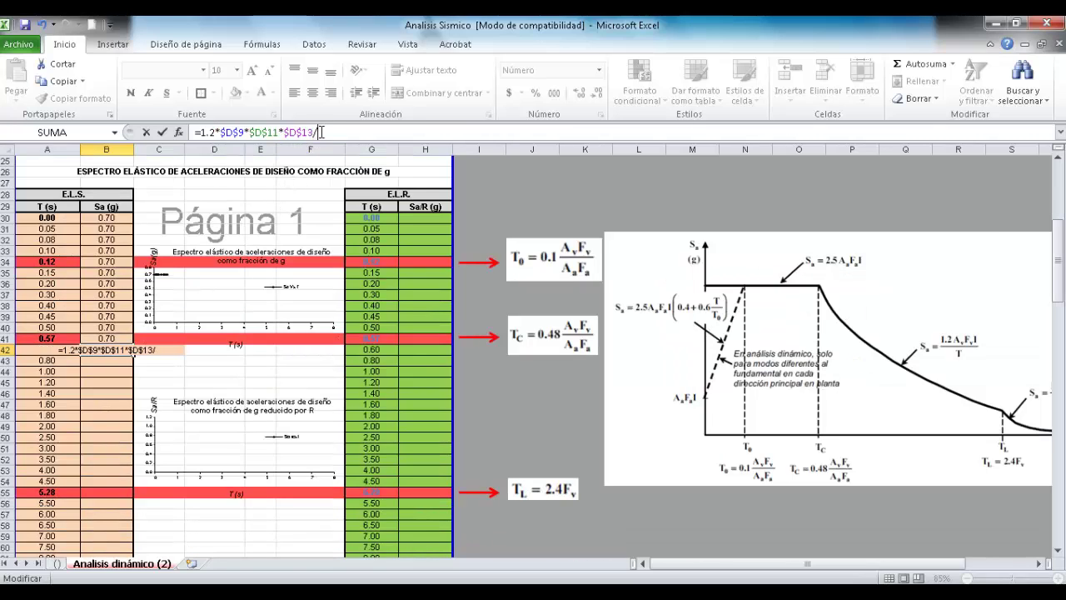
left_click(25, 350)
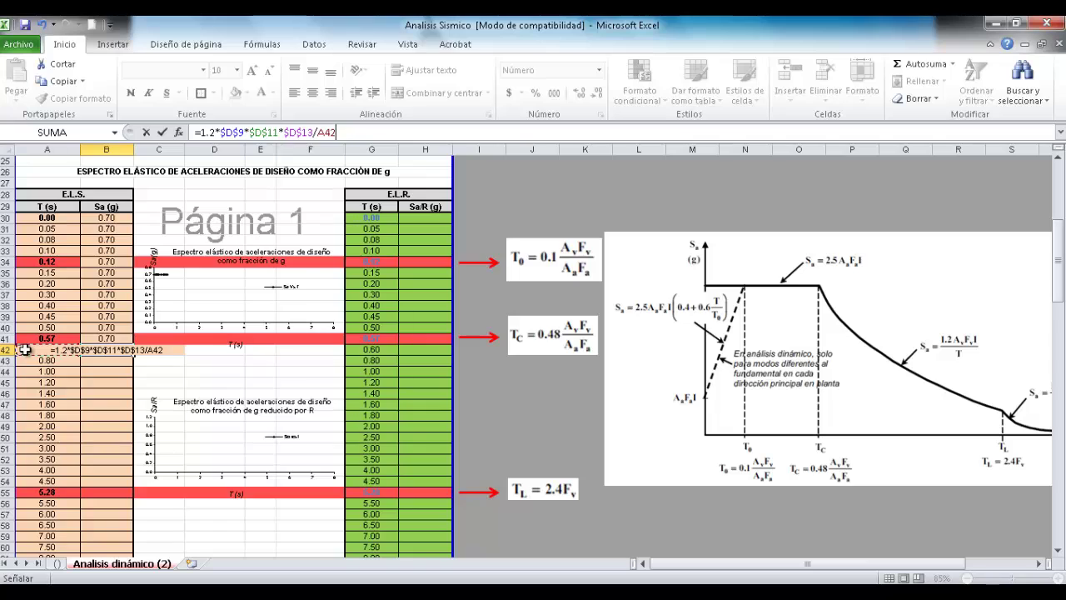
key("ctrl+Return")
scroll(125, 333, "down", 3)
left_click_drag(133, 248, 125, 401)
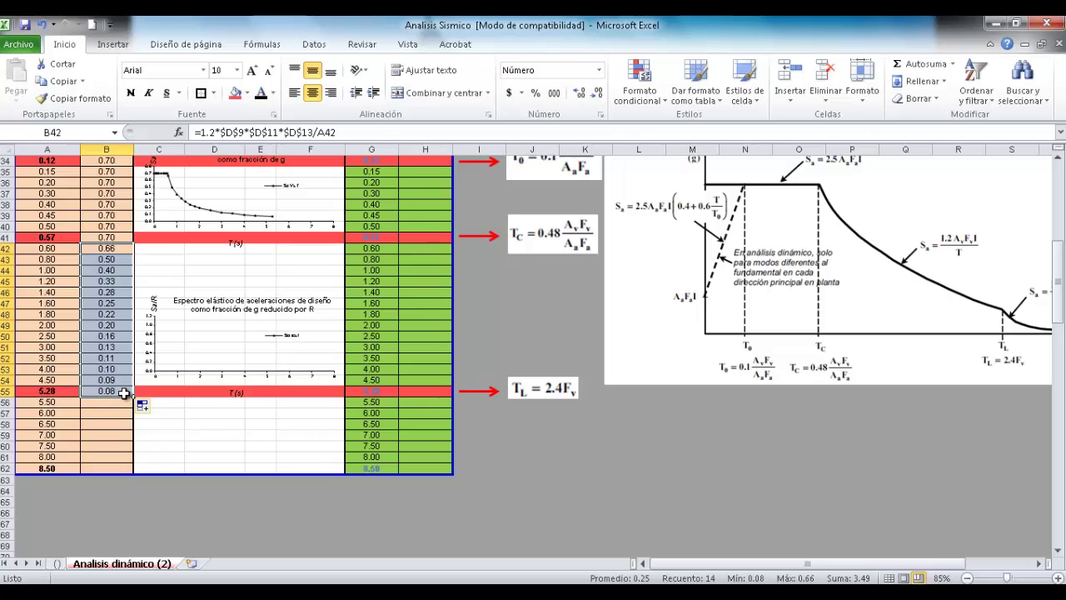
- Begin the long-period Sa formula in B56 with =1.2*(D9*D11*, using Av and Fv
scroll(154, 361, "up", 1)
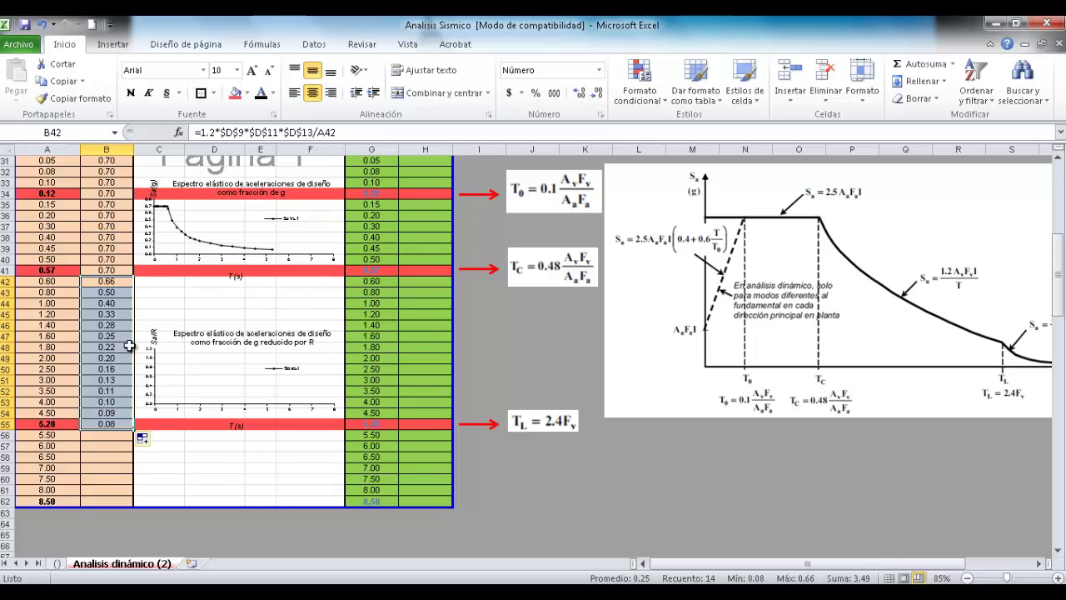
left_click(91, 437)
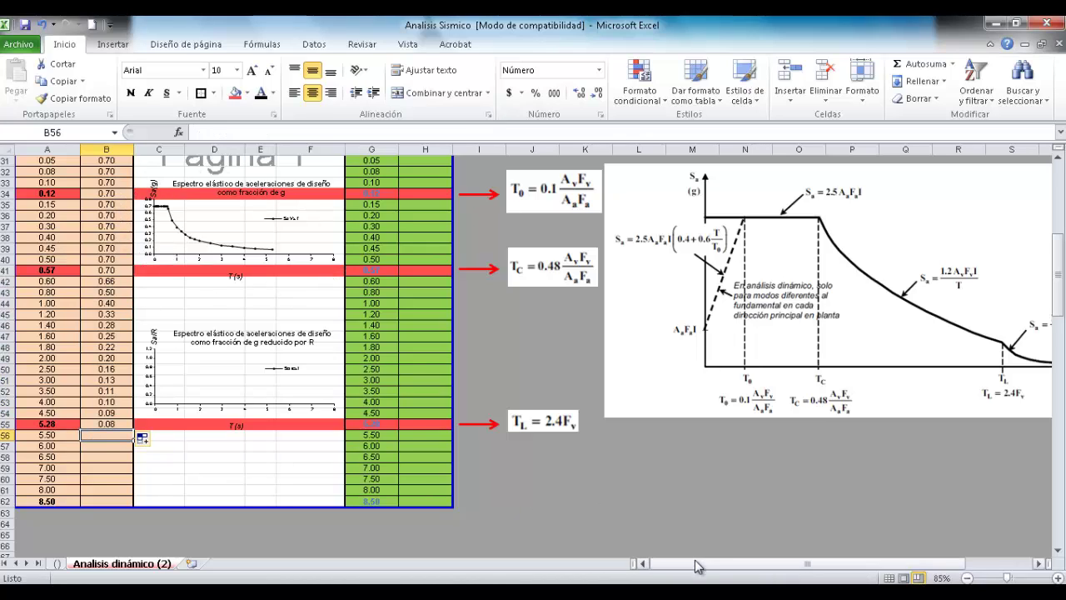
left_click_drag(700, 566, 733, 568)
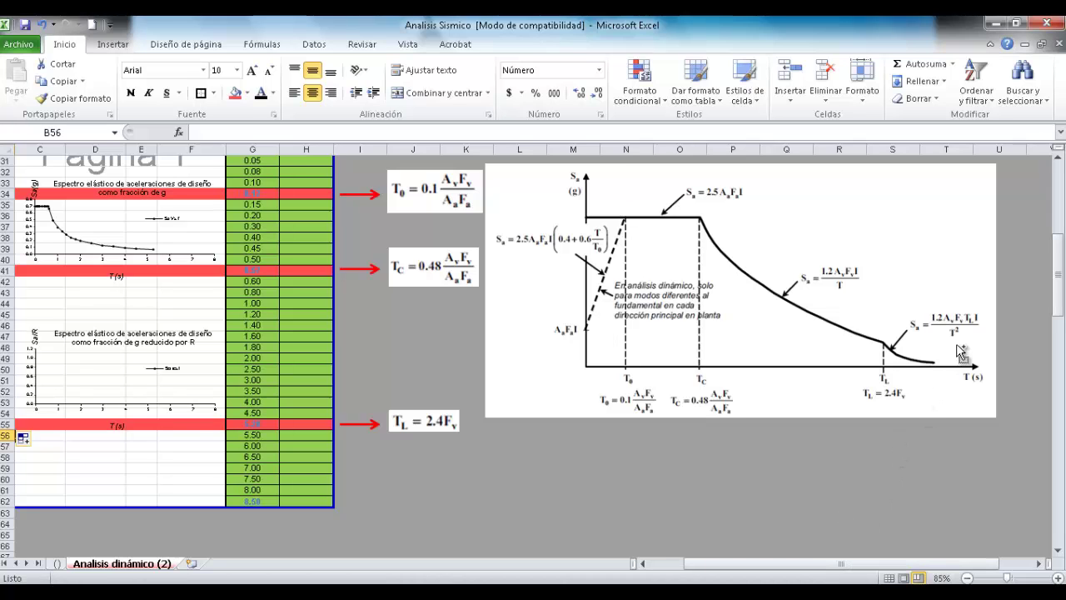
scroll(964, 356, "up", 2)
left_click_drag(951, 565, 787, 554)
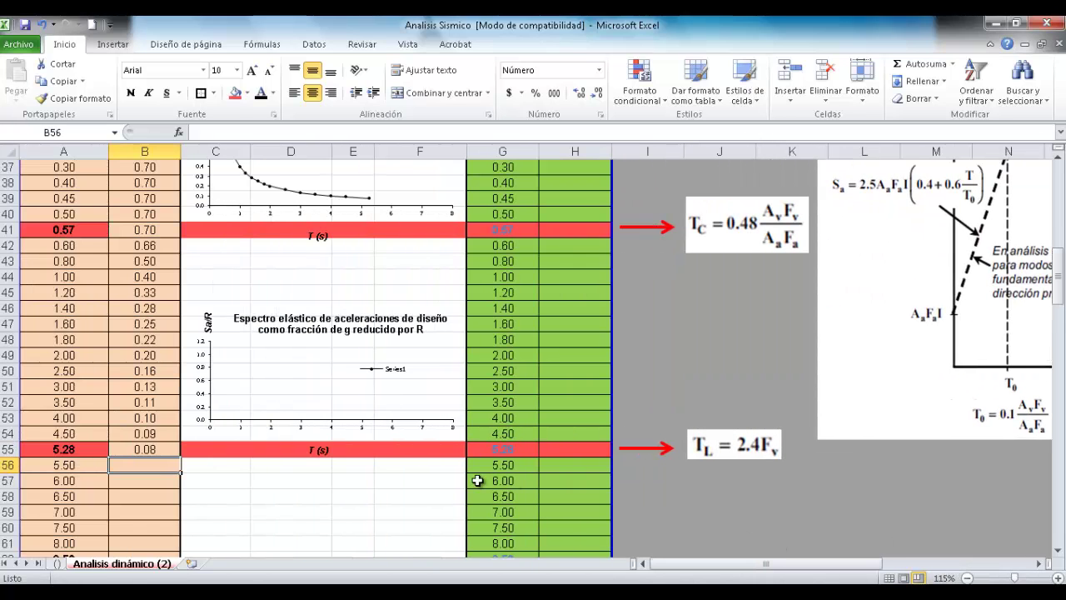
type("=")
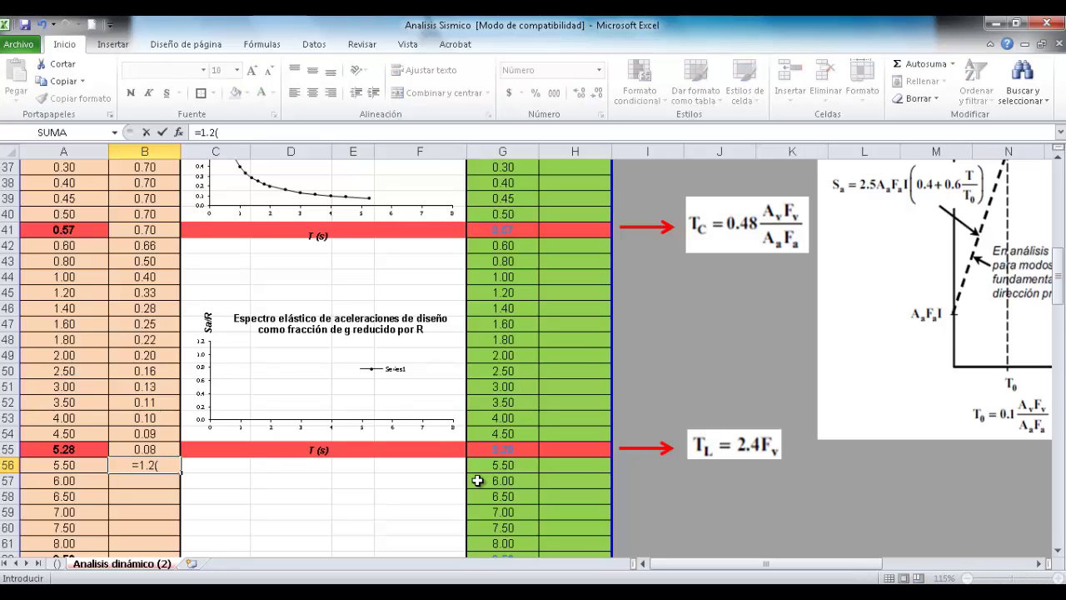
type("1.2*(")
scroll(477, 480, "up", 12)
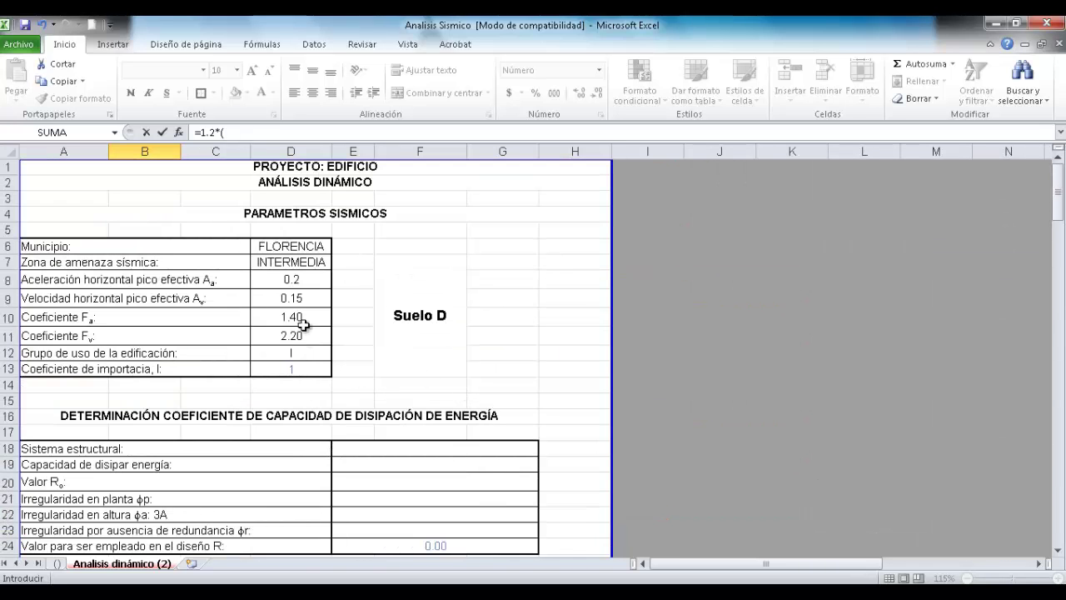
left_click(302, 300)
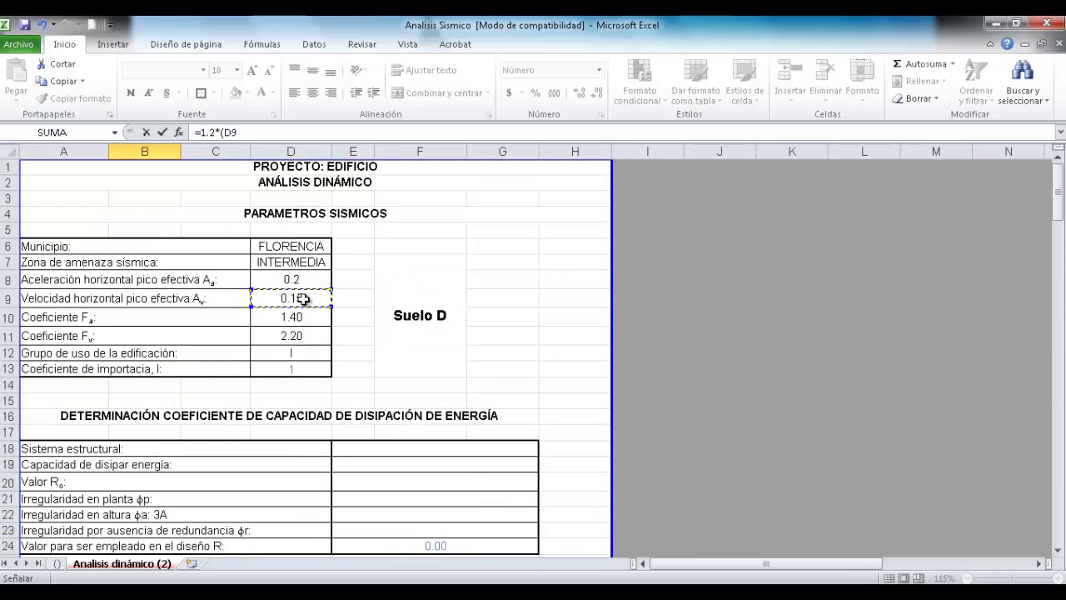
type("*")
left_click(291, 334)
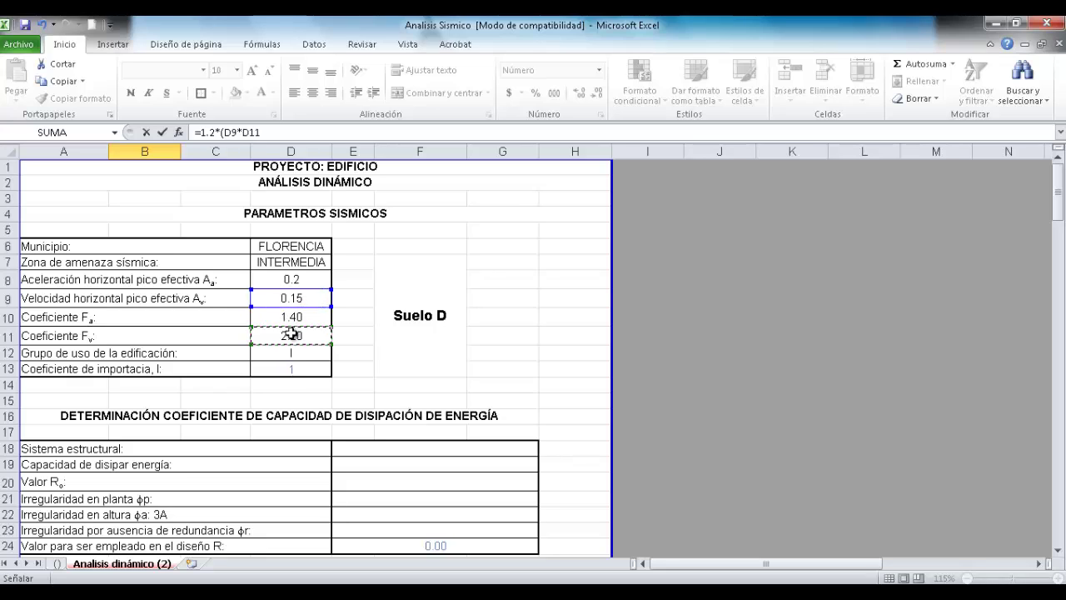
type("*")
- Extend the B56 numerator with the transition period TL in A55 as a factor, followed by a multiplication sign
scroll(540, 342, "down", 1)
scroll(540, 342, "down", 10)
left_click_drag(730, 573, 706, 560)
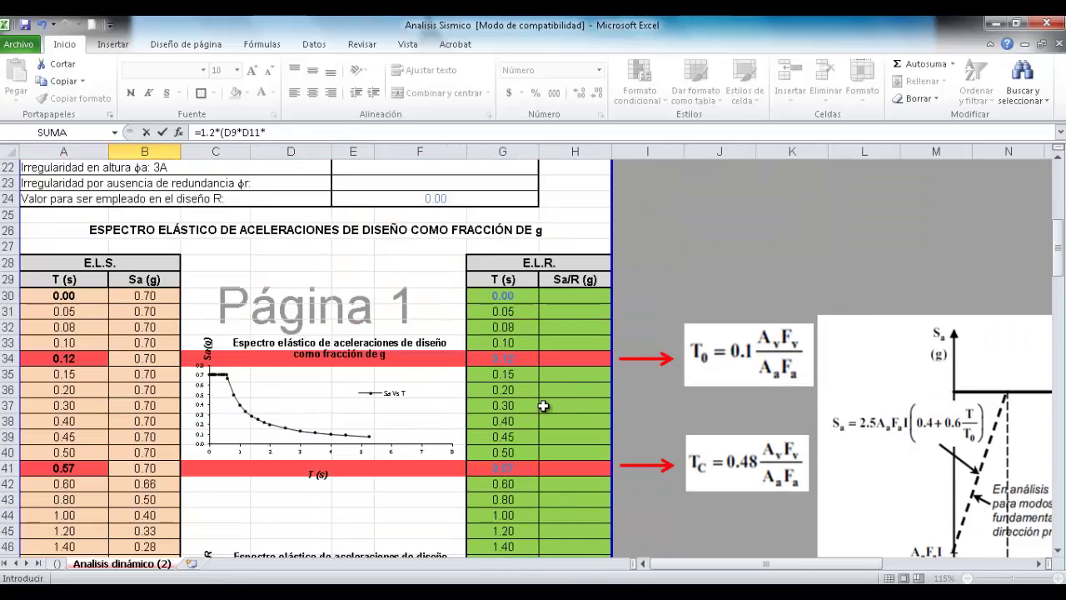
scroll(543, 405, "up", 2)
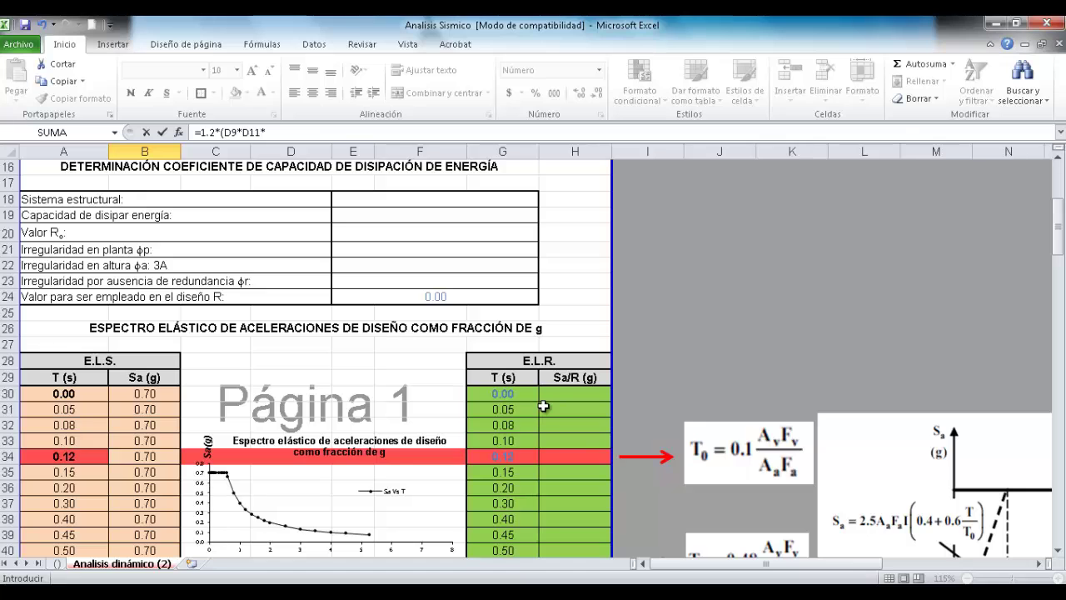
scroll(543, 406, "down", 4)
scroll(543, 406, "down", 4)
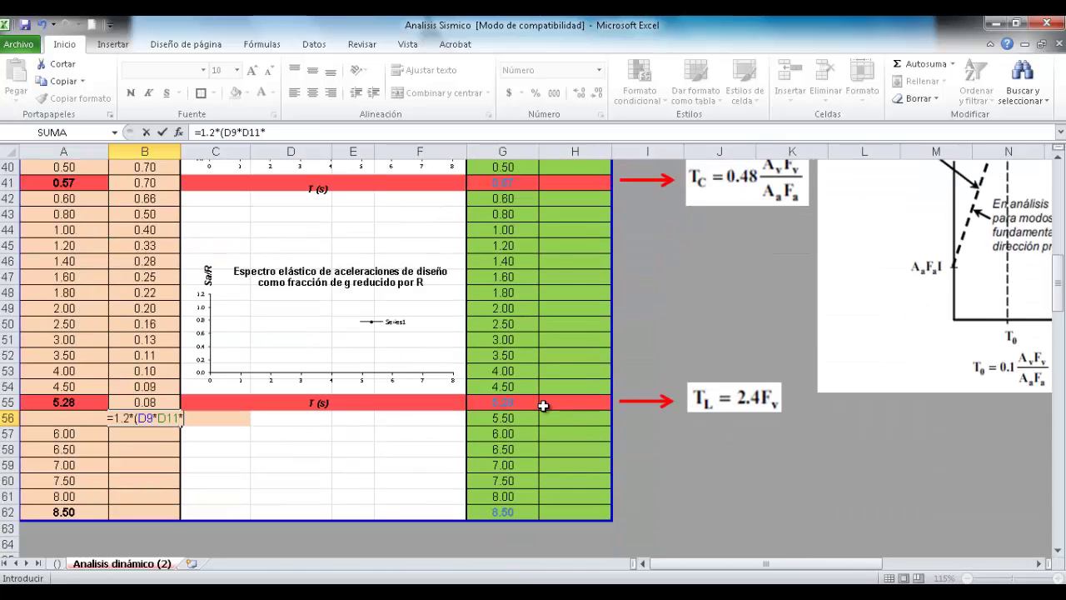
left_click(77, 402)
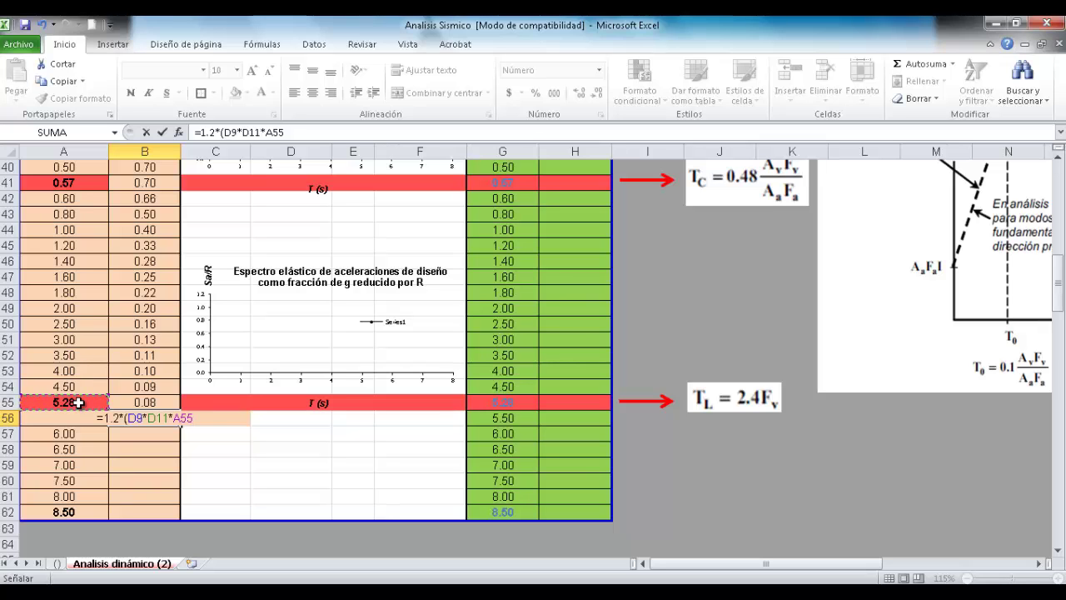
type("*")
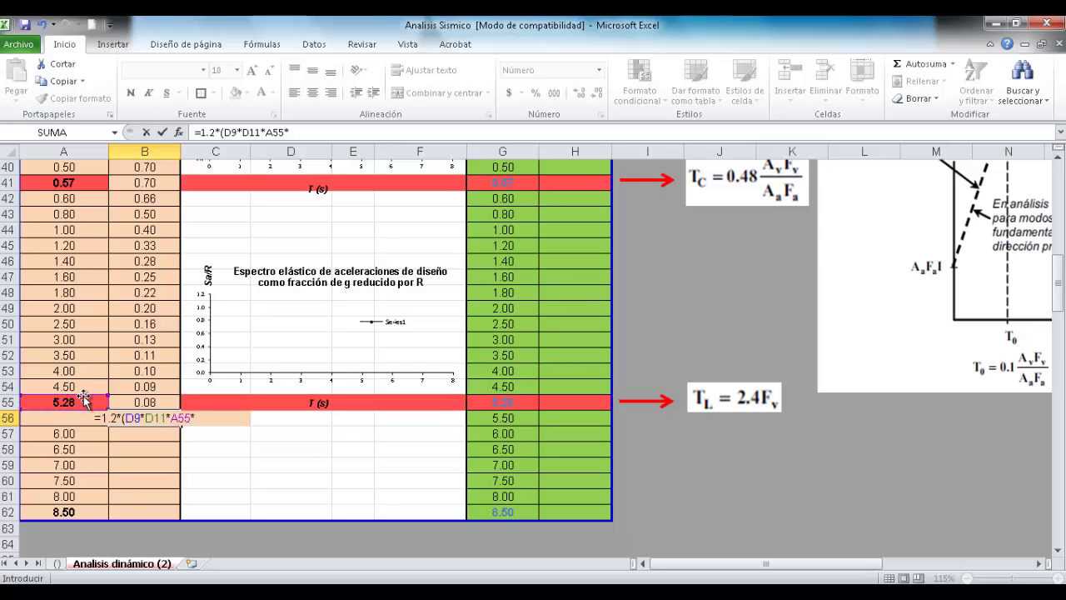
- Add the importance coefficient in D13 as the last factor of the B56 numerator and close the parenthesis
scroll(84, 398, "up", 8)
scroll(87, 393, "up", 3)
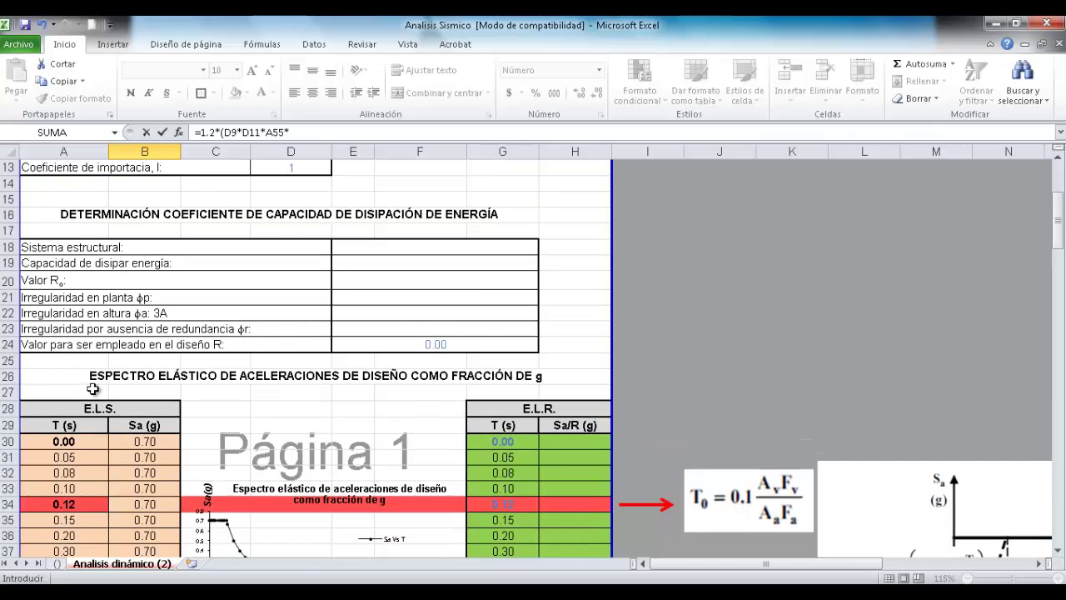
left_click(288, 273)
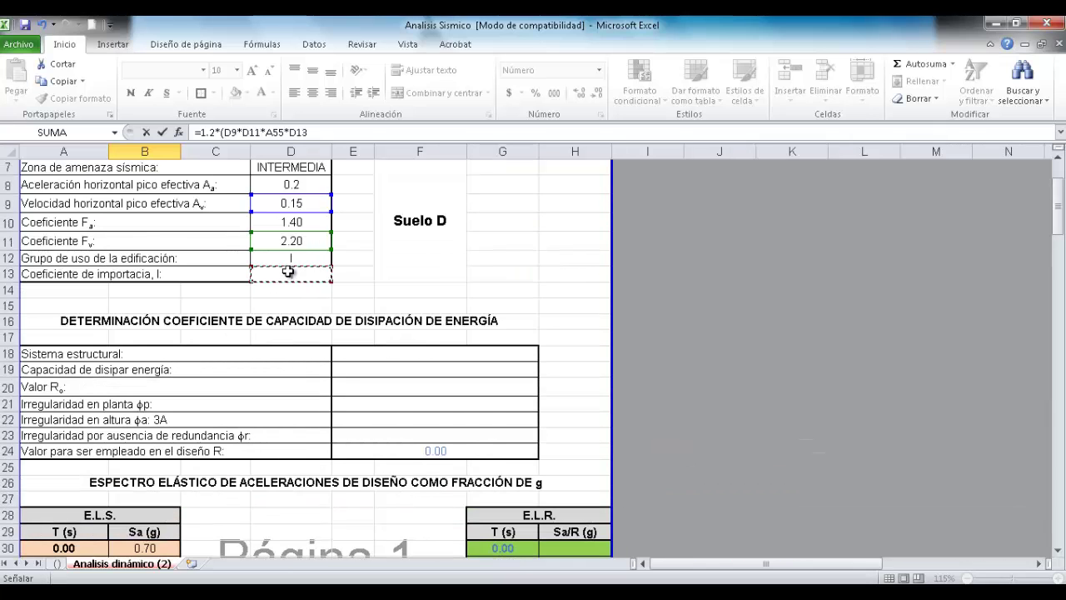
scroll(285, 330, "down", 9)
scroll(284, 330, "down", 3)
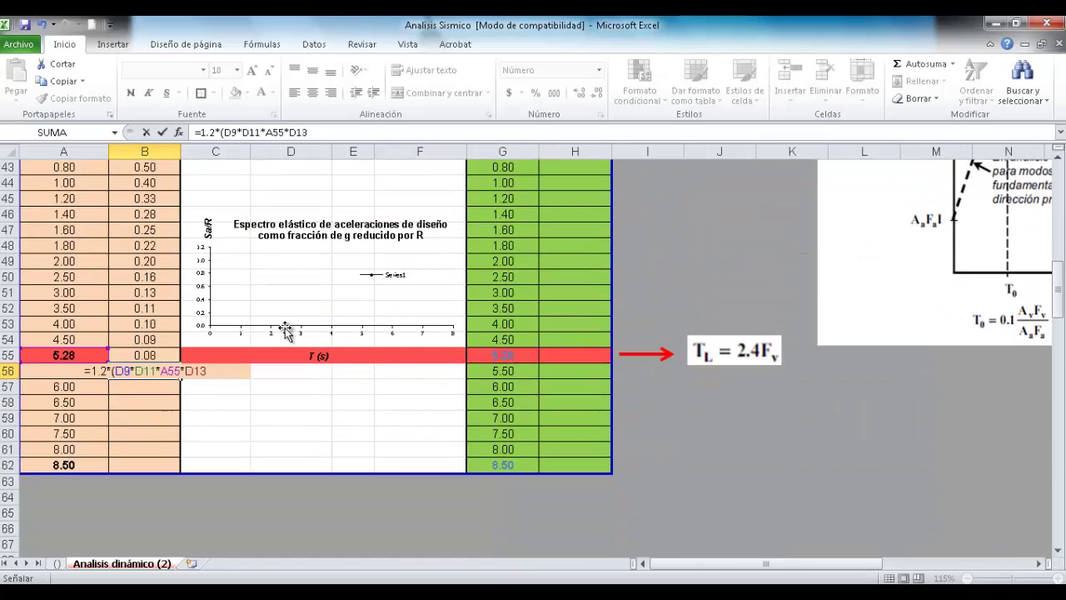
type(")")
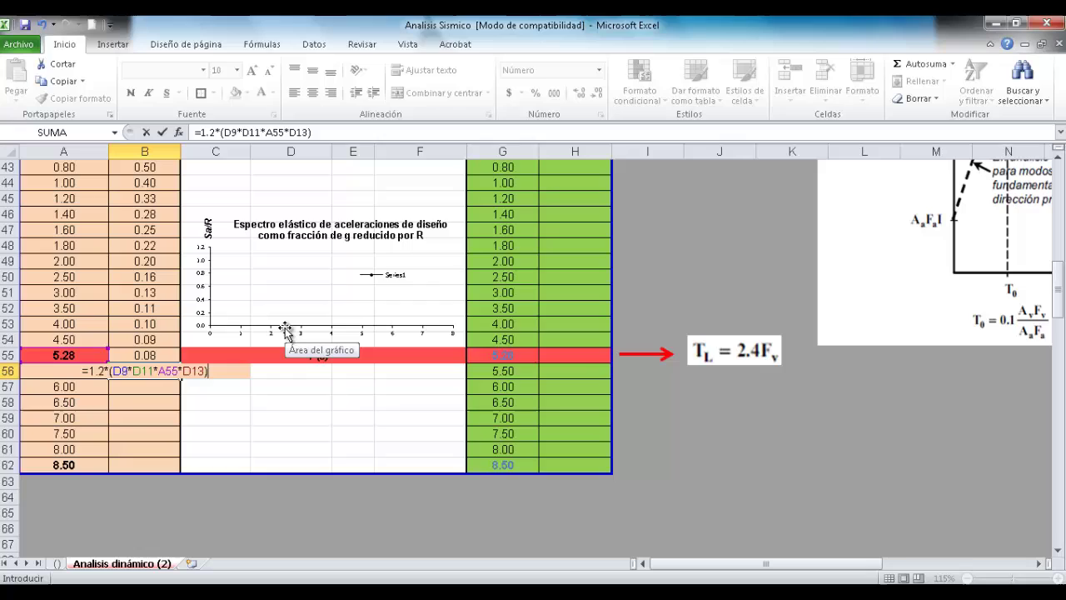
- Make the D9, D11, A55 and D13 references in the B56 formula absolute
left_click(234, 134)
key("F4")
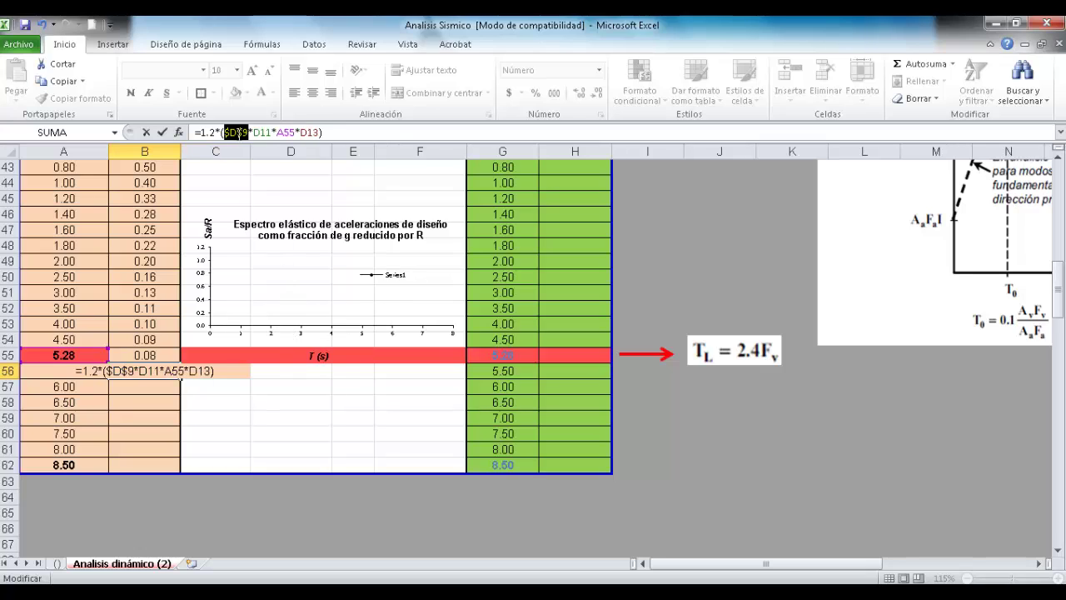
left_click(264, 133)
key("F4")
left_click(291, 132)
key("F4")
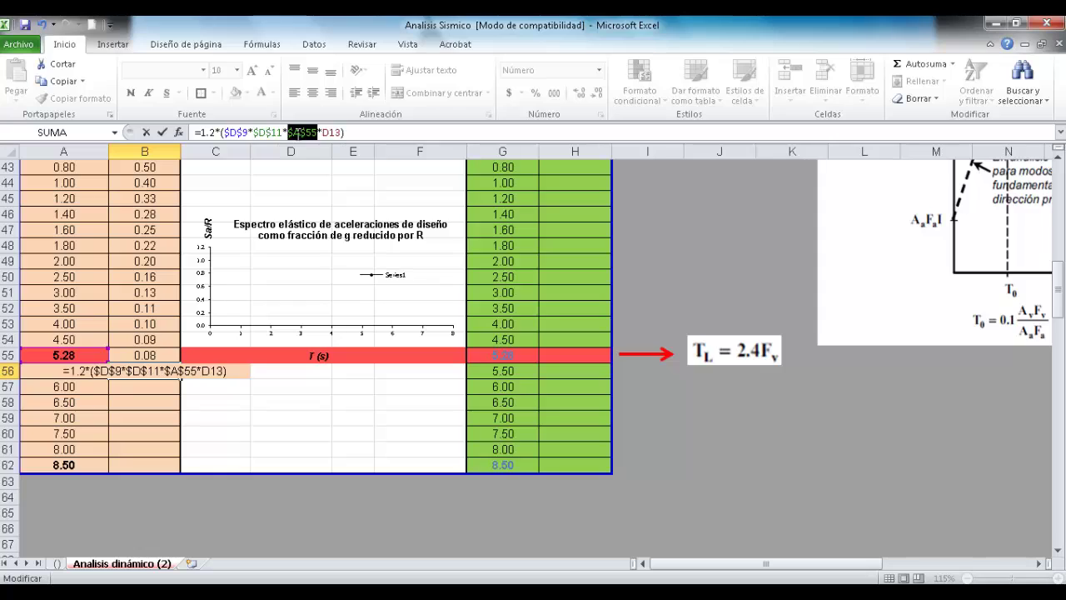
left_click(325, 133)
key("F4")
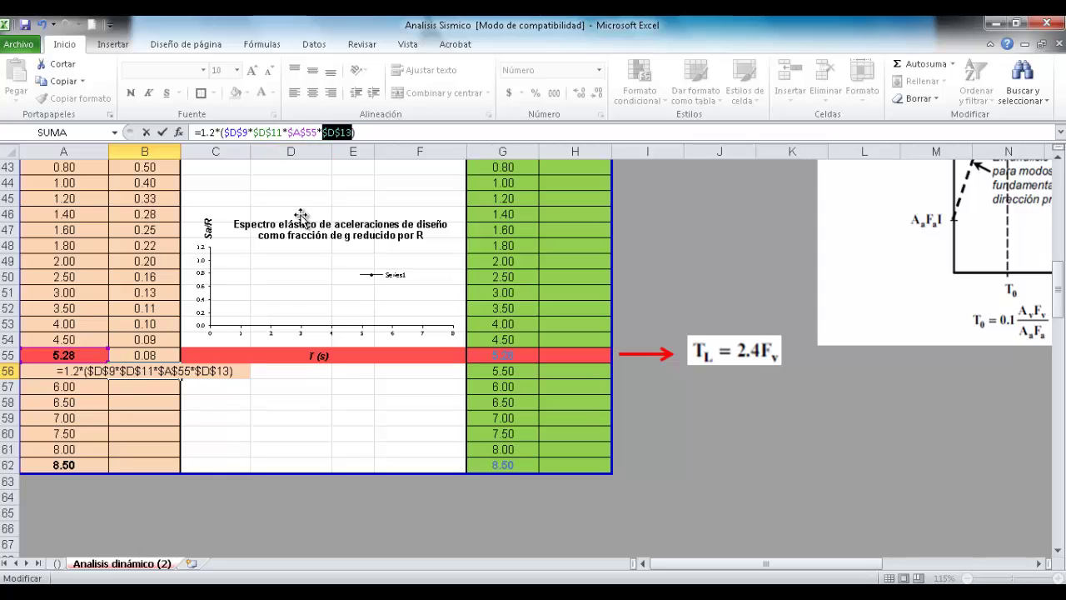
- Divide the B56 formula by the squared period, (A56^2), and enter it
left_click(363, 133)
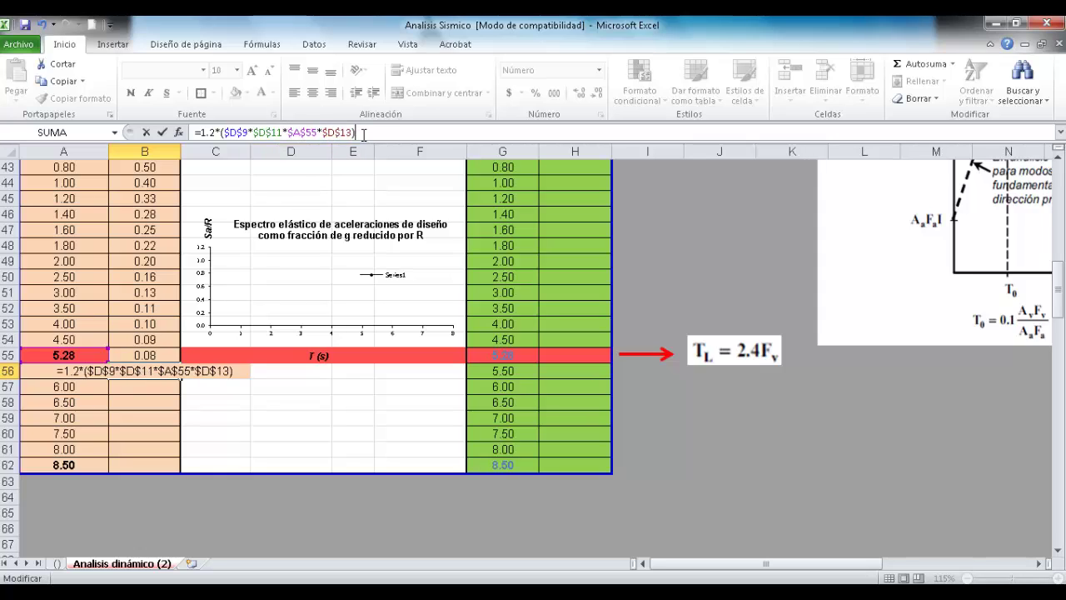
type("/")
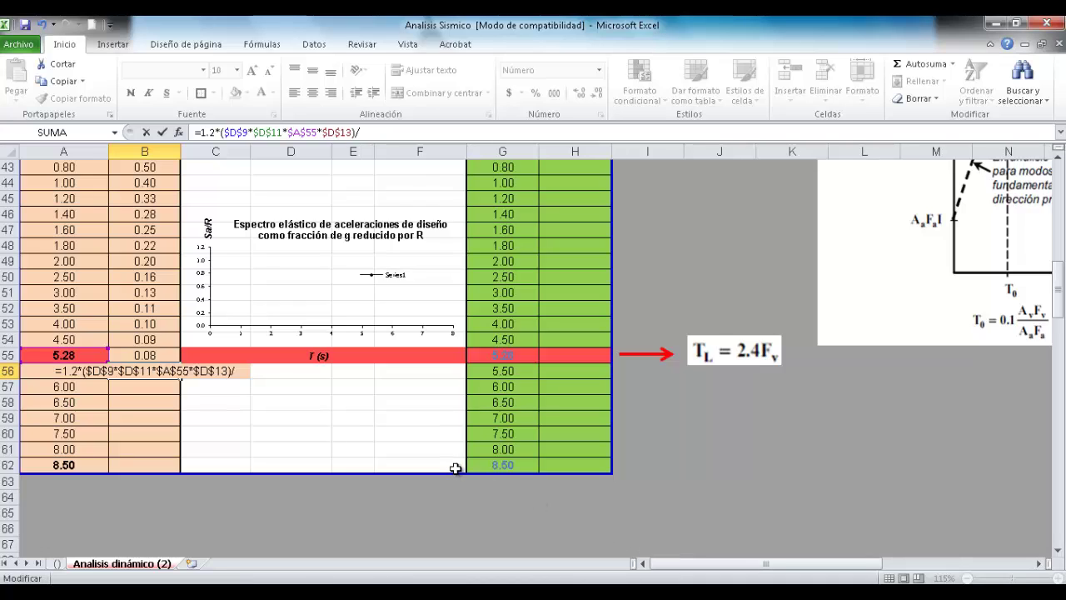
type("(")
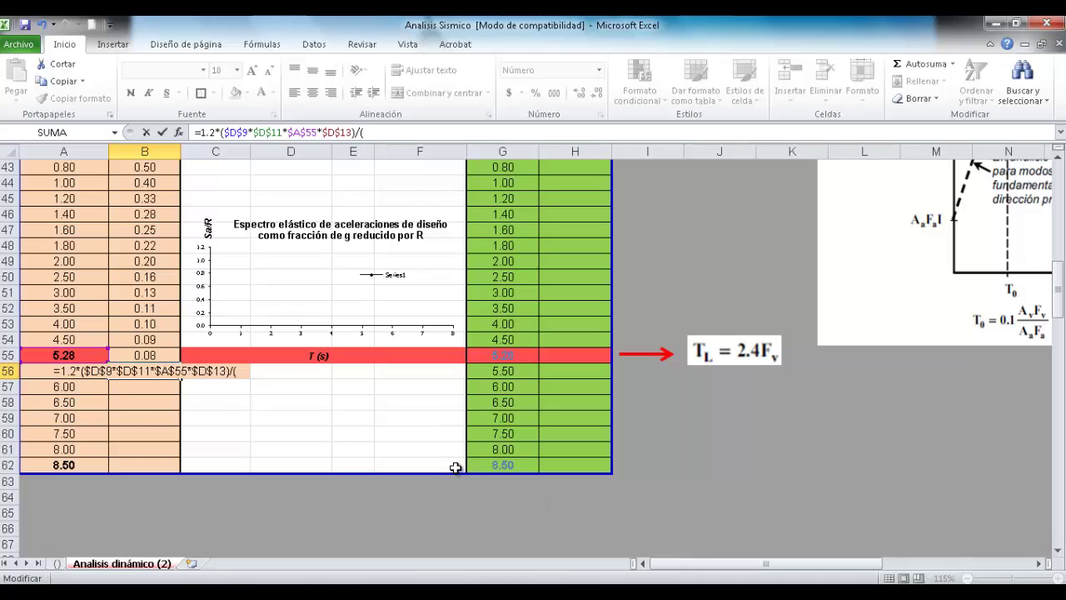
left_click(29, 372)
type("^2")
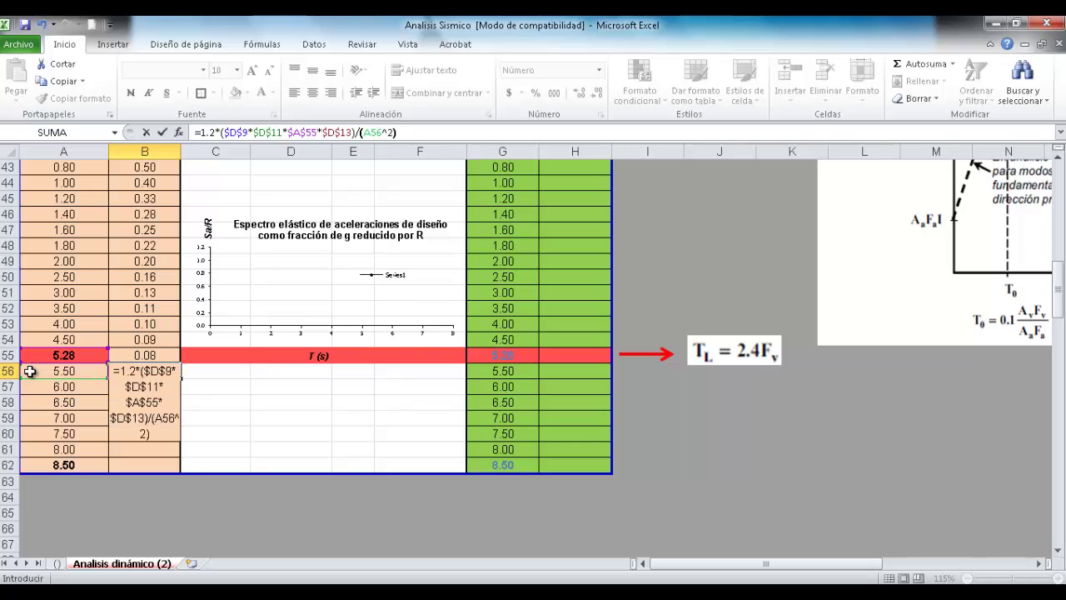
type(")")
key("Return")
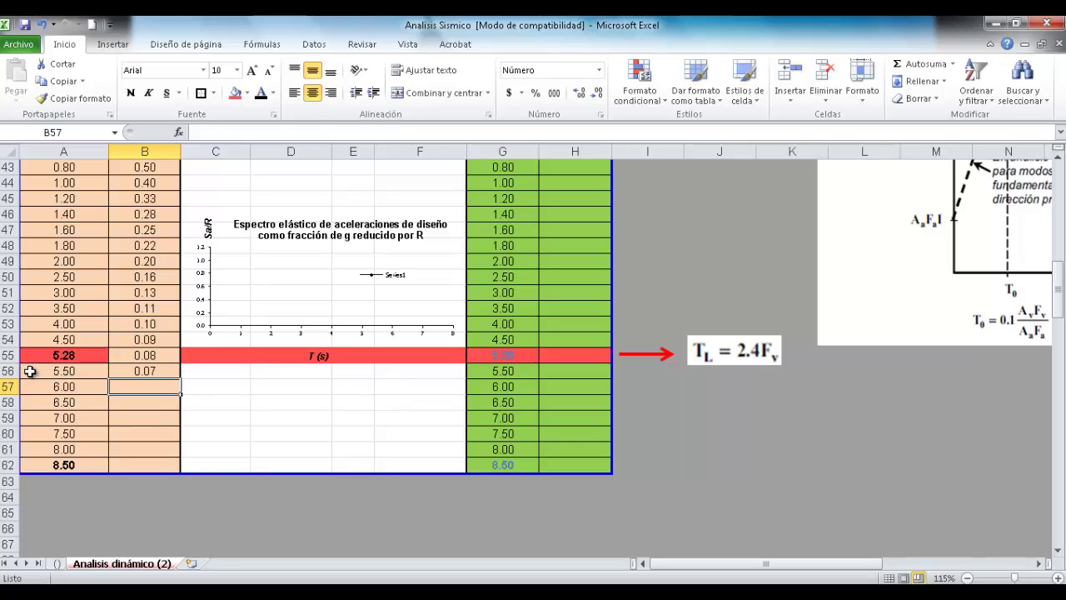
- Fill the B56 formula down through B62 and review the elastic spectrum chart
left_click(146, 371)
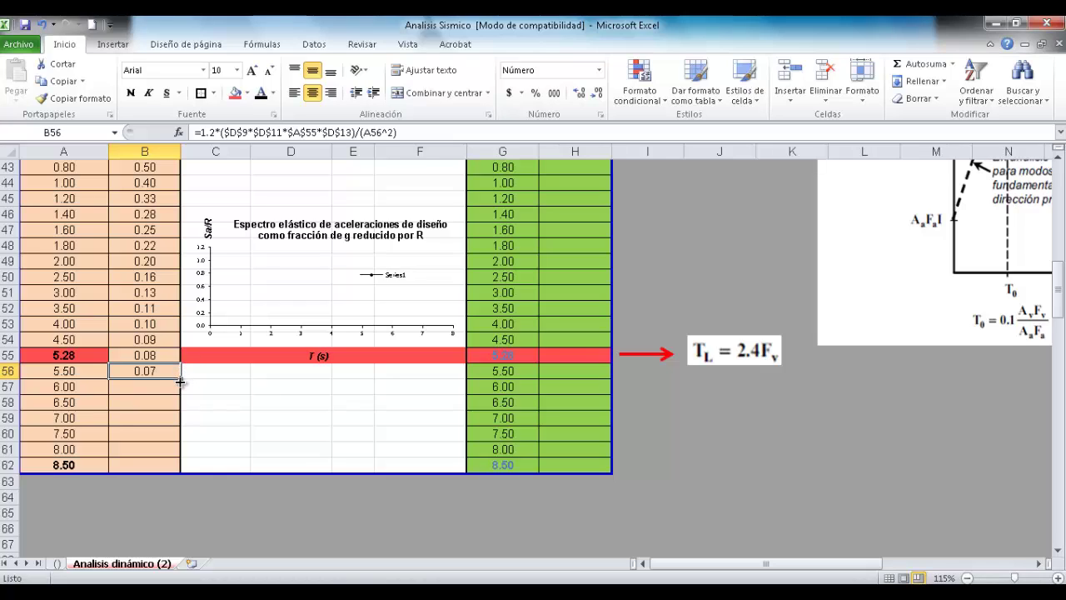
left_click_drag(180, 381, 175, 467)
scroll(227, 346, "up", 4)
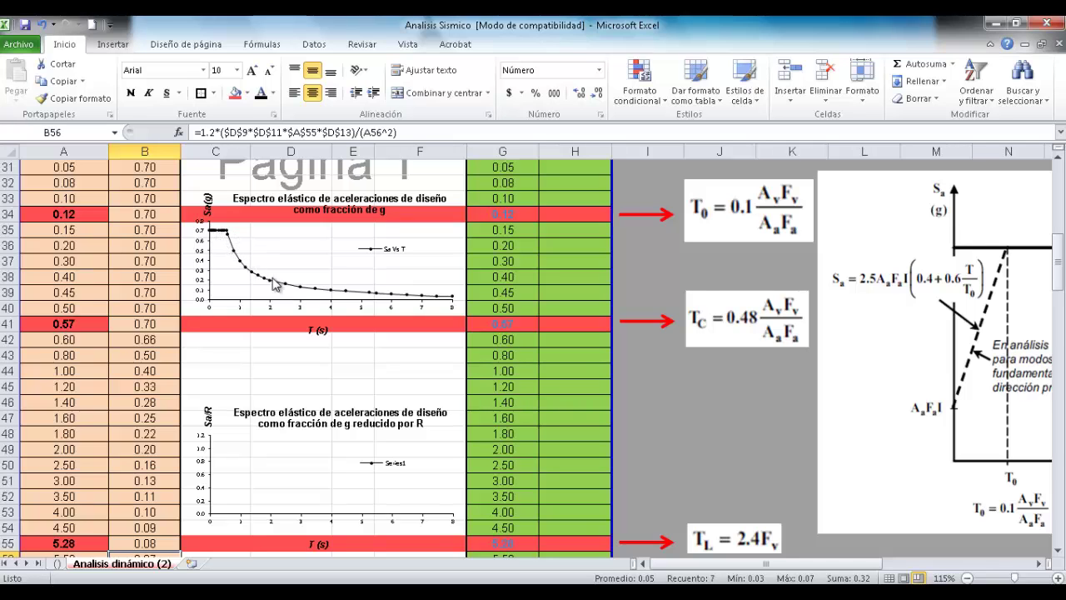
scroll(218, 361, "down", 2)
scroll(218, 362, "up", 3)
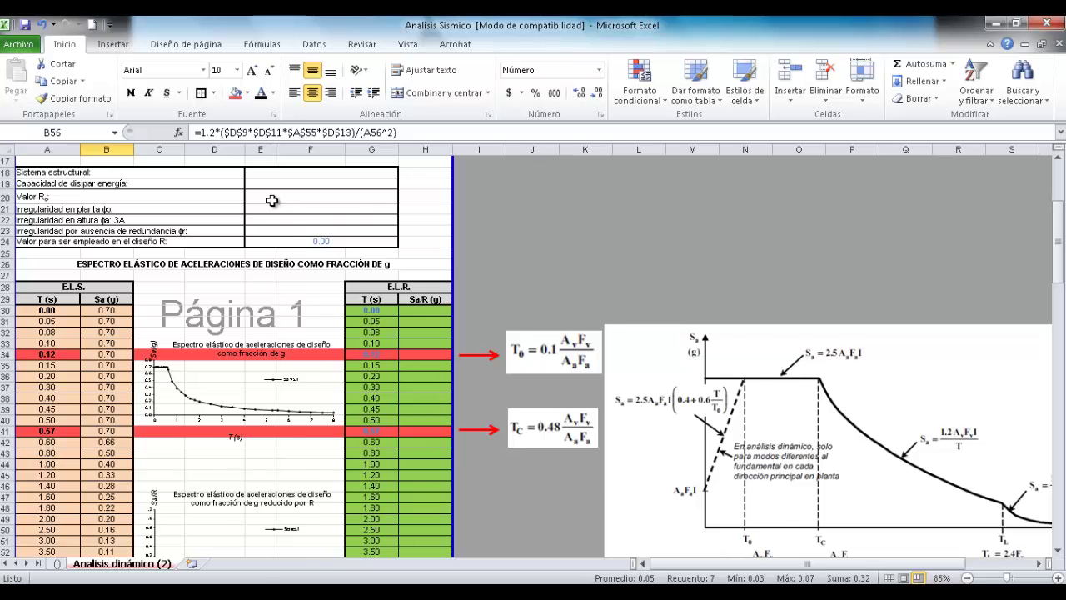
- Switch to the NSR-10 Titulo A PDF and examine Tabla A.3-3 for moment-resisting frames on page 67
key("alt+Tab")
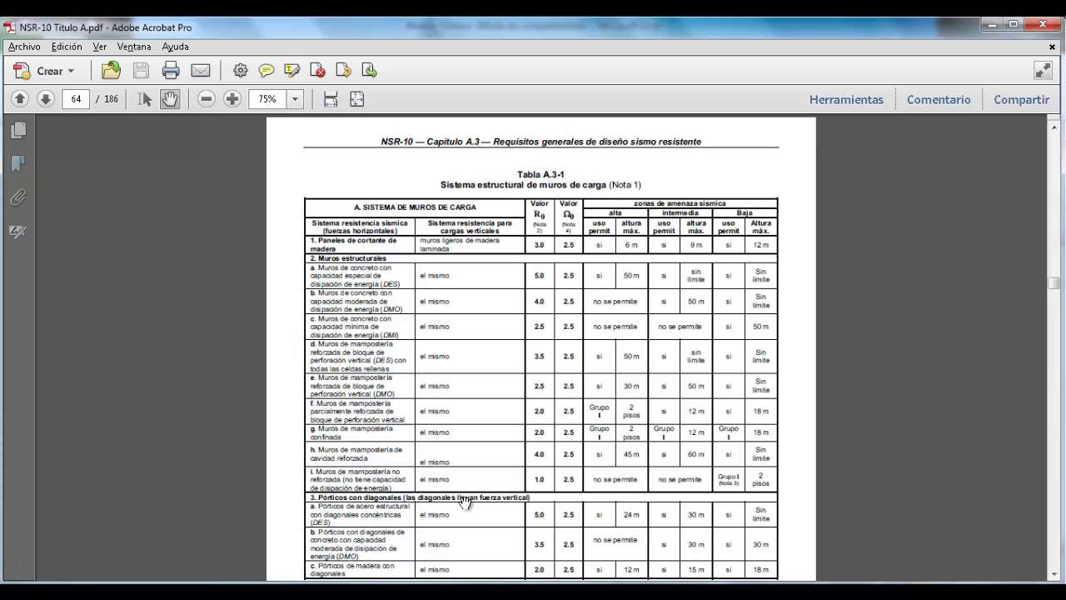
key("Right")
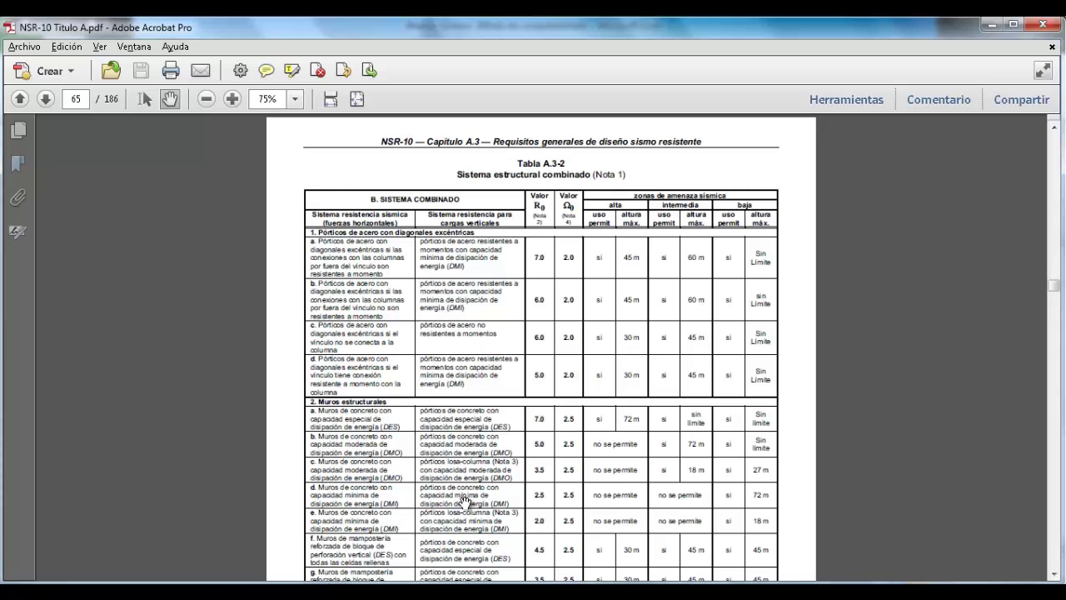
key("Right")
key("Right")
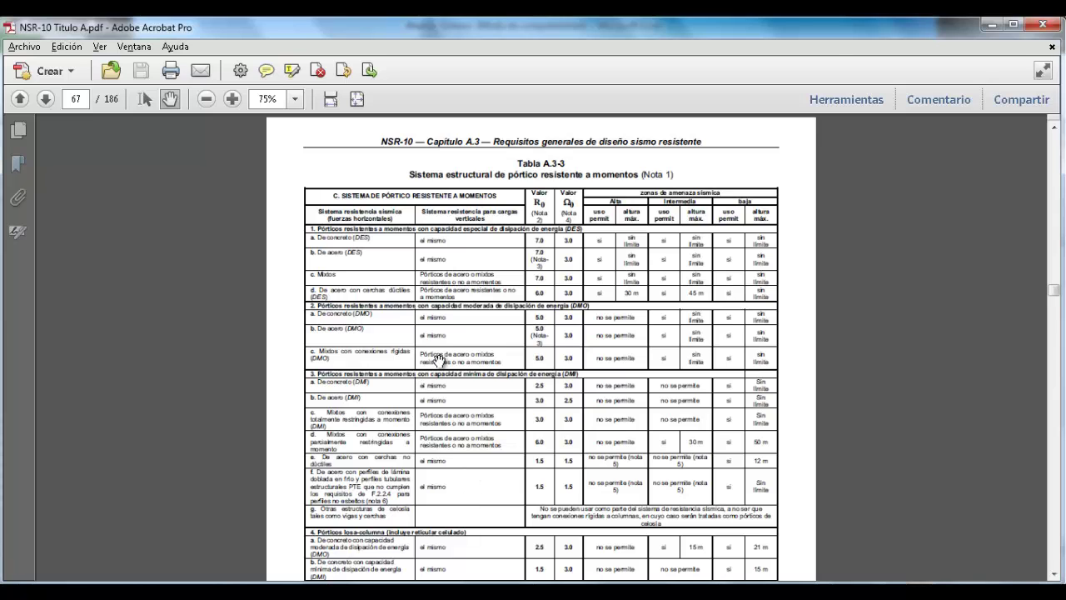
scroll(439, 360, "up", 2, "ctrl")
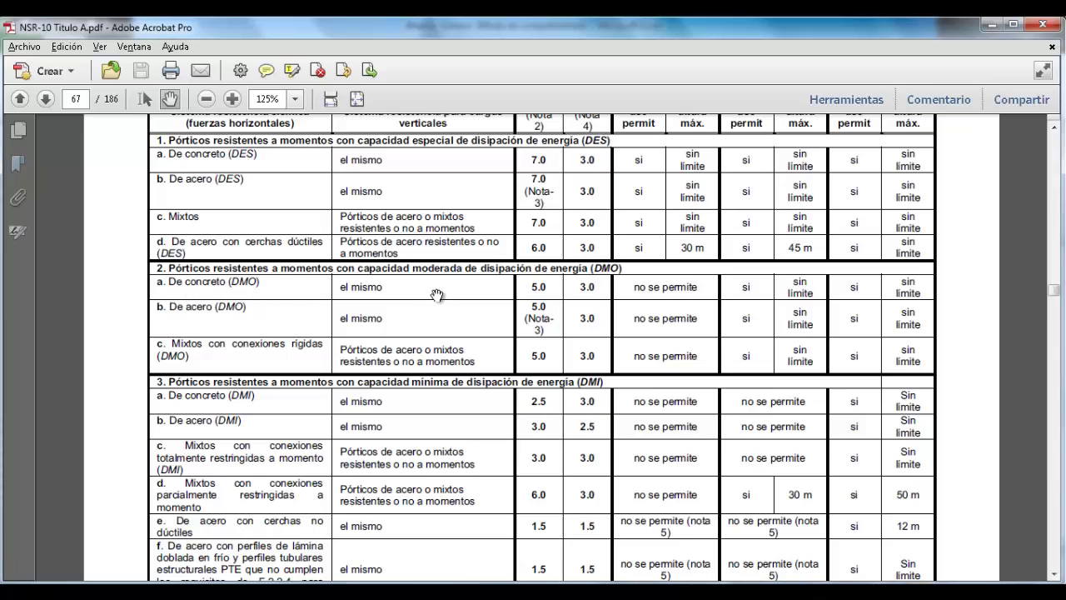
scroll(617, 287, "up", 1)
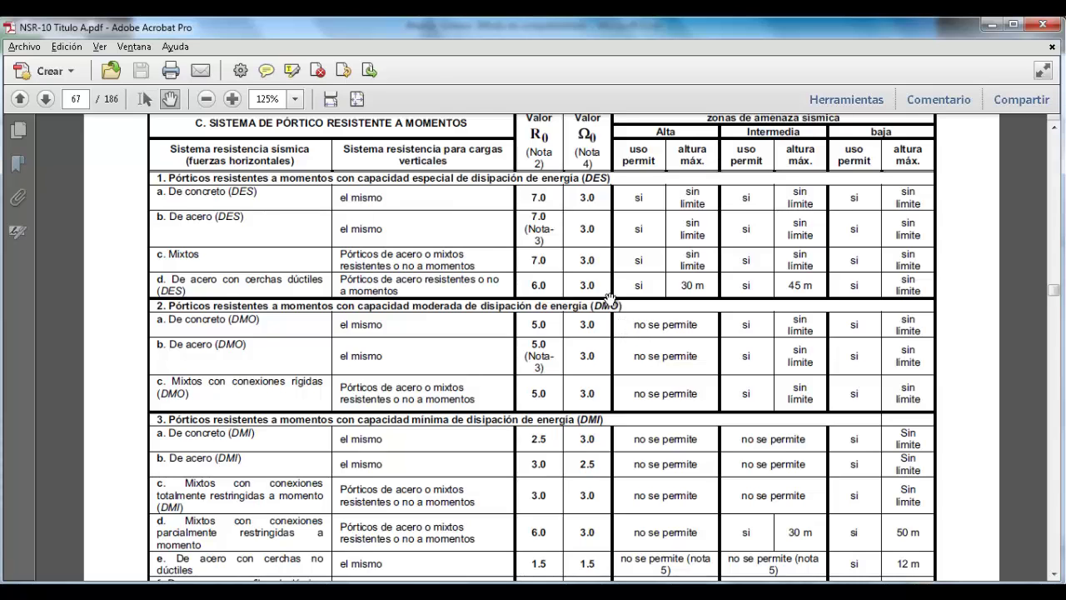
scroll(759, 181, "up", 1)
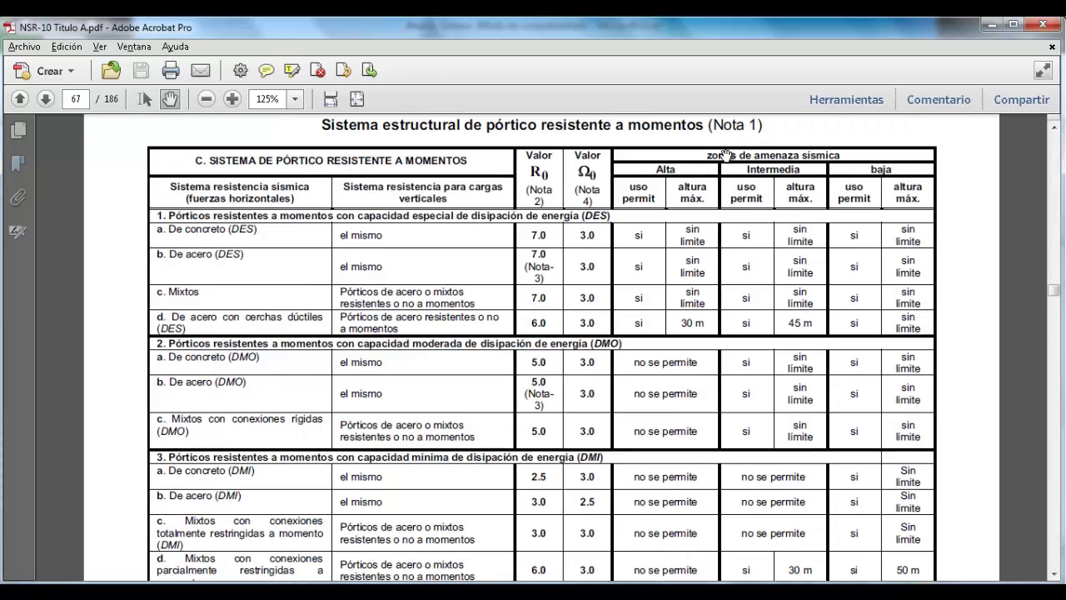